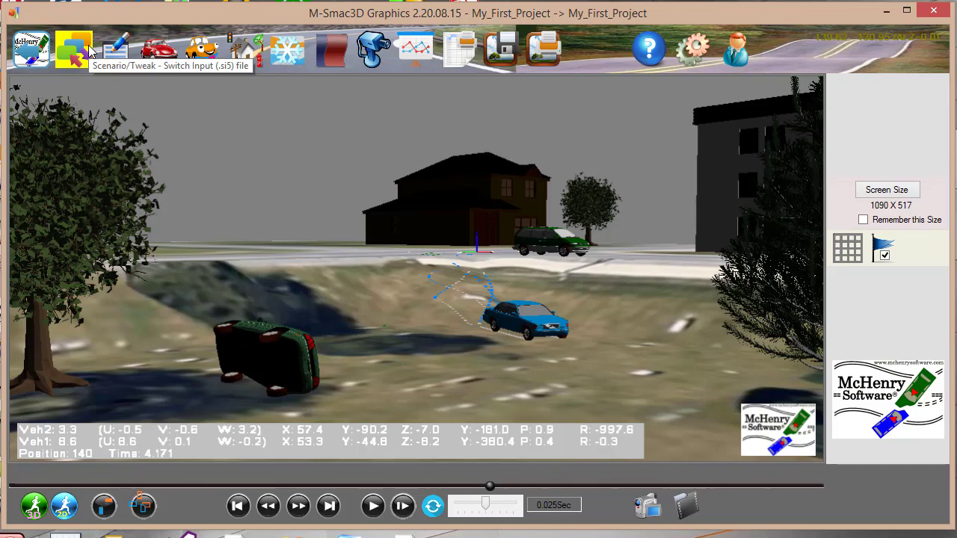
Review the My_First_Project tweak of Scenario 1 and its preview image in the scenario list, and close the list.
{"action": "left_click", "coordinate": [90, 51]}
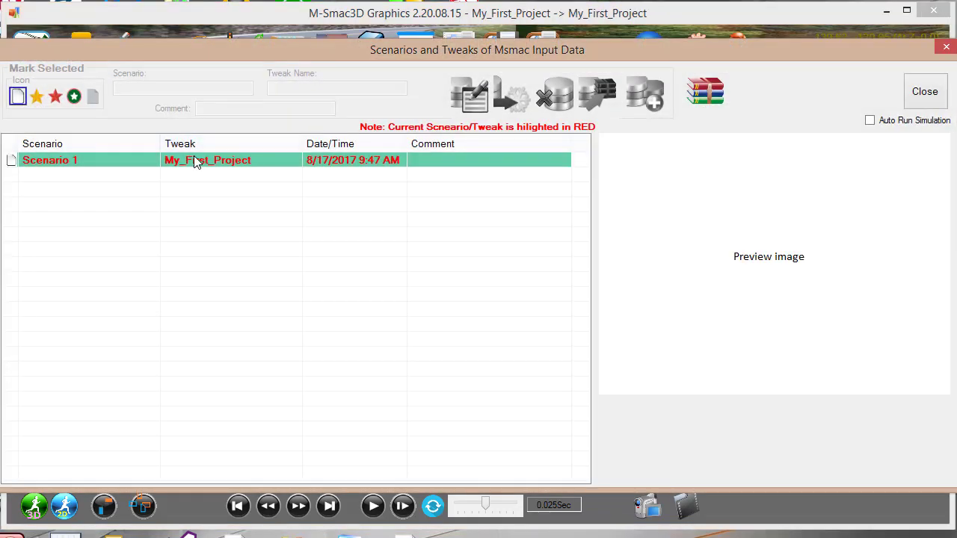
{"action": "left_click", "coordinate": [218, 164]}
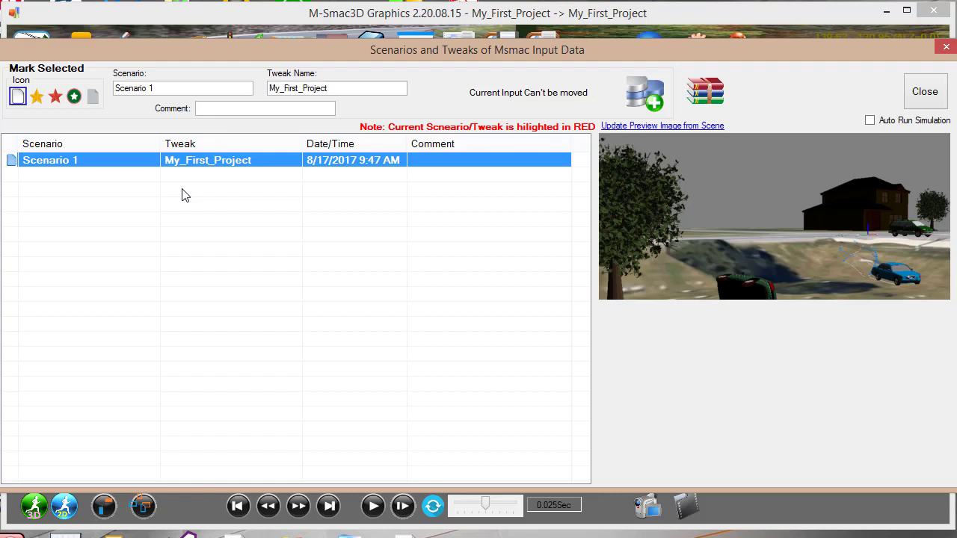
{"action": "left_click", "coordinate": [924, 91]}
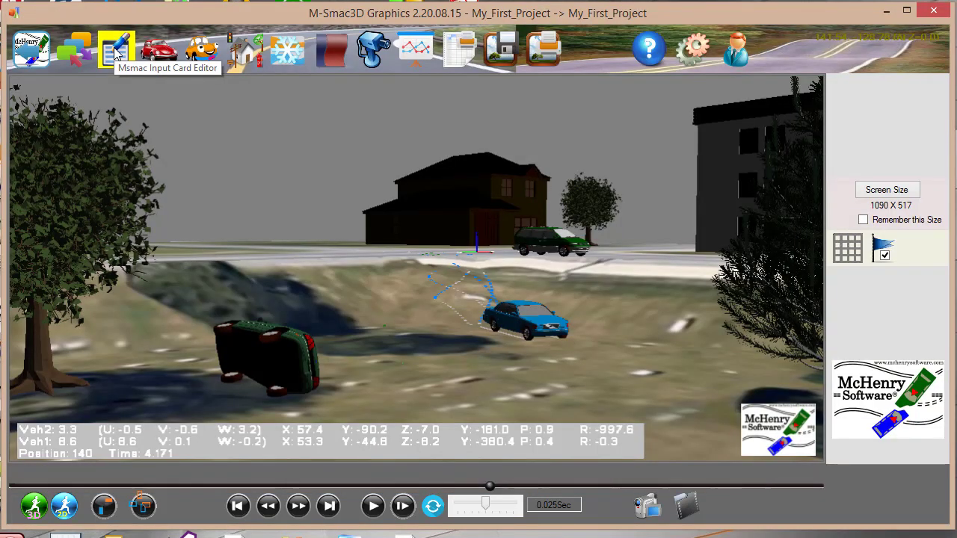
Examine the Msmac input cards and the 3D/2D choices of Auto Run Simulation, leaving the editor without saving changes.
{"action": "left_click", "coordinate": [116, 54]}
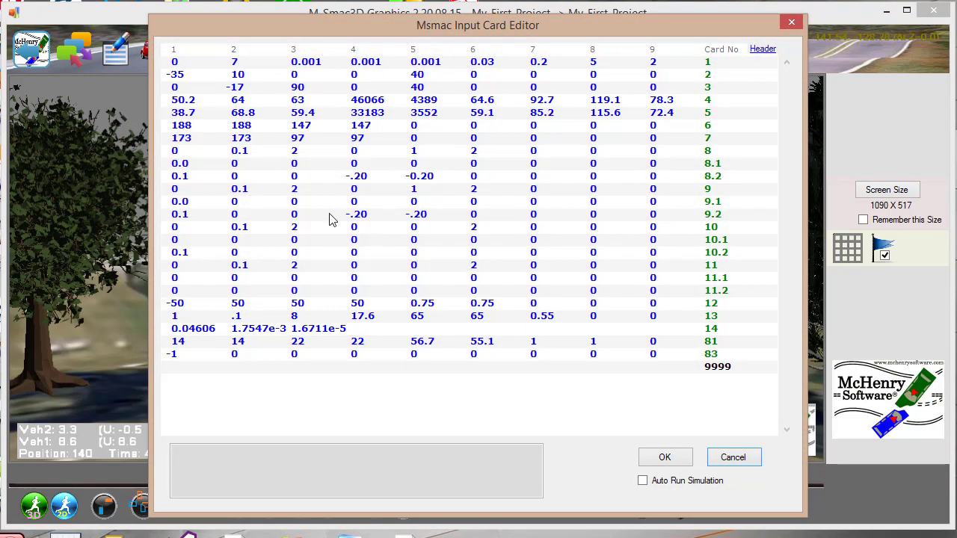
{"action": "left_click", "coordinate": [751, 456]}
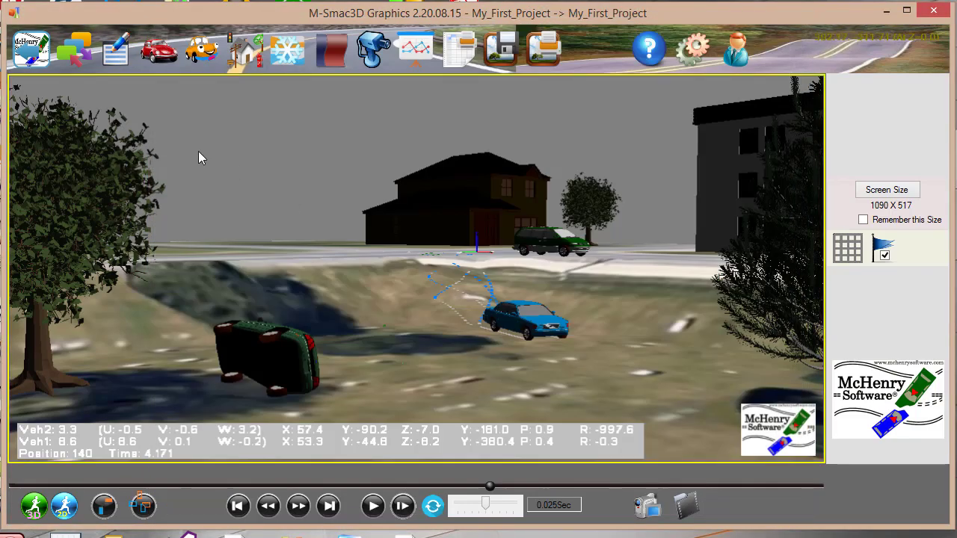
{"action": "left_click", "coordinate": [124, 59]}
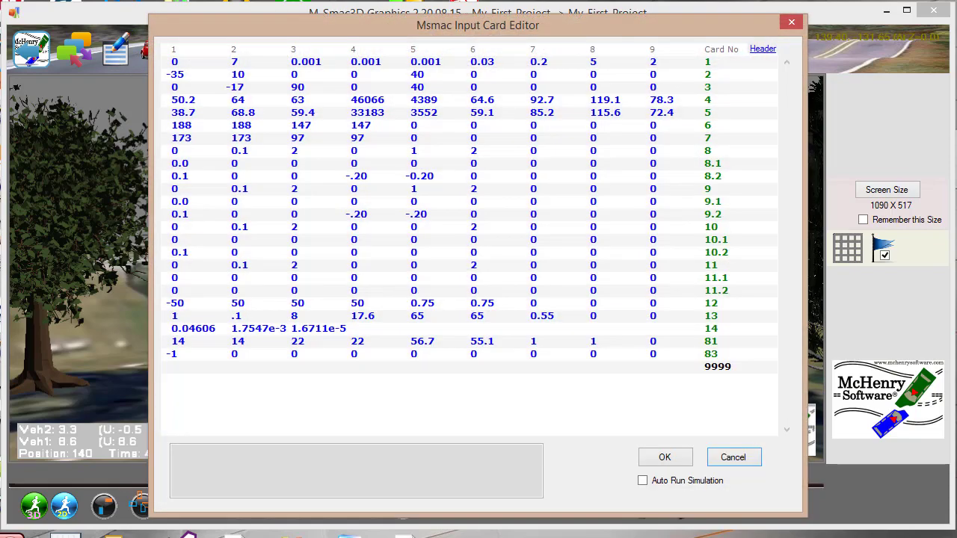
{"action": "left_click", "coordinate": [642, 482]}
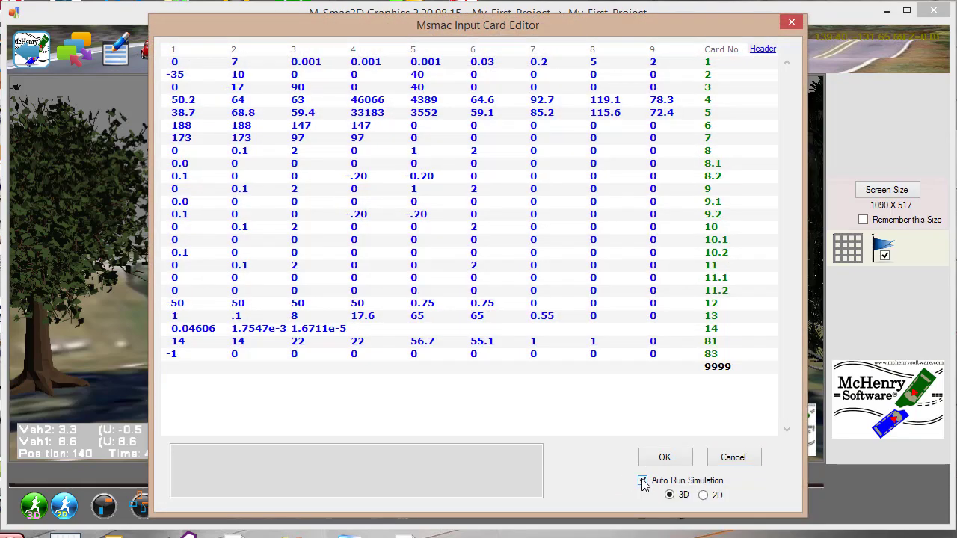
{"action": "left_click", "coordinate": [642, 481]}
{"action": "left_click", "coordinate": [724, 458]}
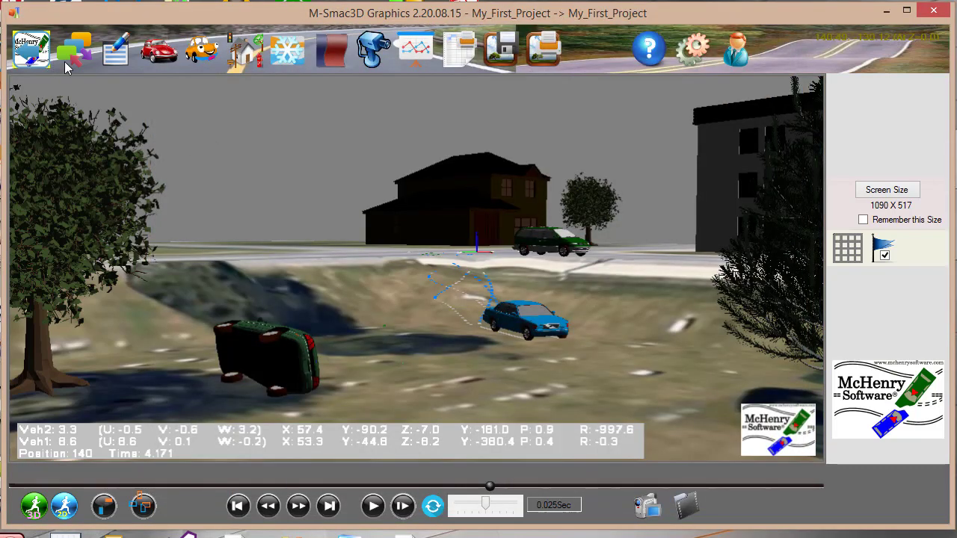
{"action": "left_click", "coordinate": [157, 54]}
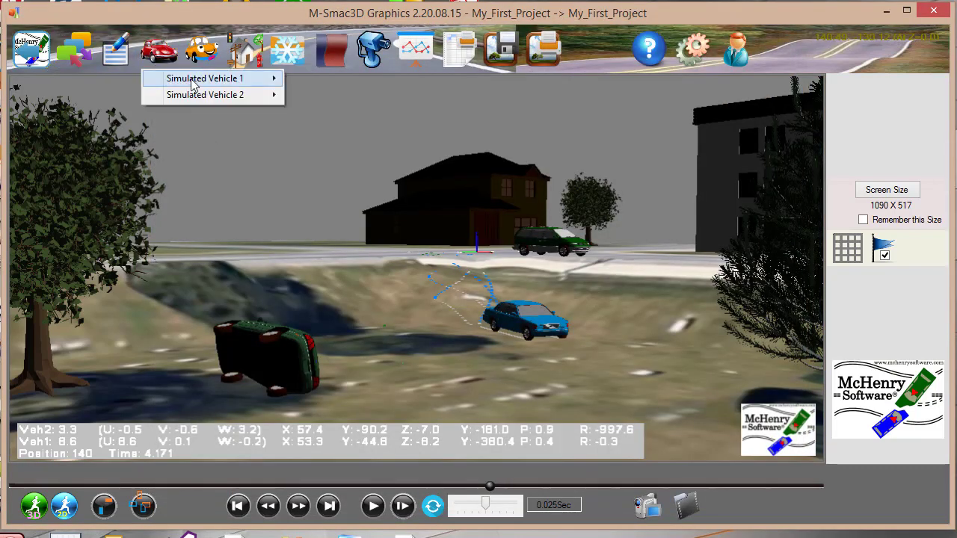
{"action": "mouse_move", "coordinate": [193, 84]}
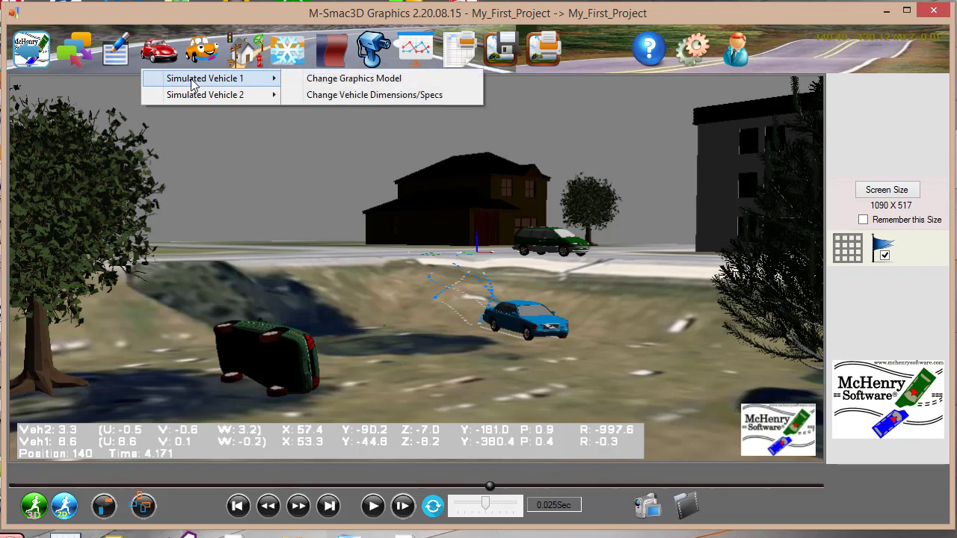
{"action": "left_click", "coordinate": [155, 19]}
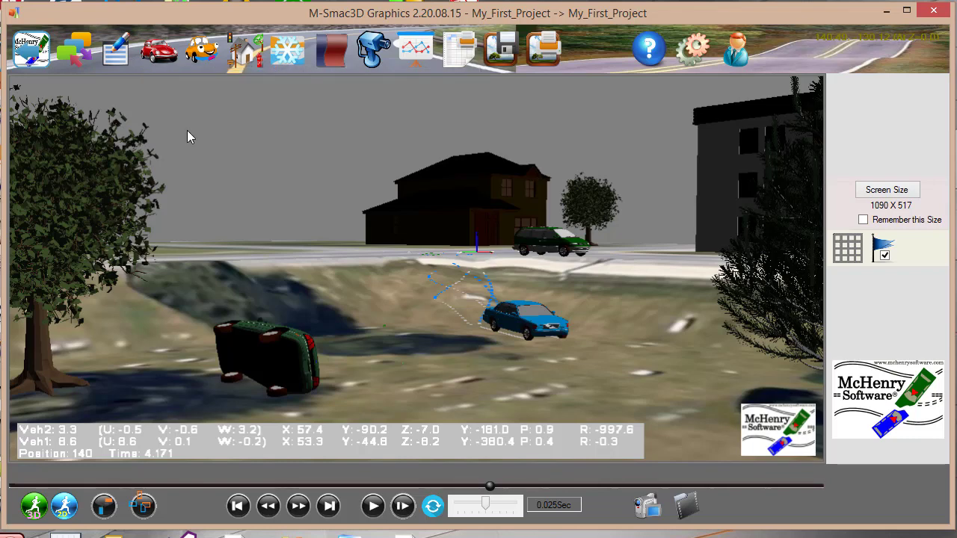
Select simulated vehicles 1 and 2 in turn, finishing with vehicle 1 selected.
{"action": "left_click", "coordinate": [261, 343]}
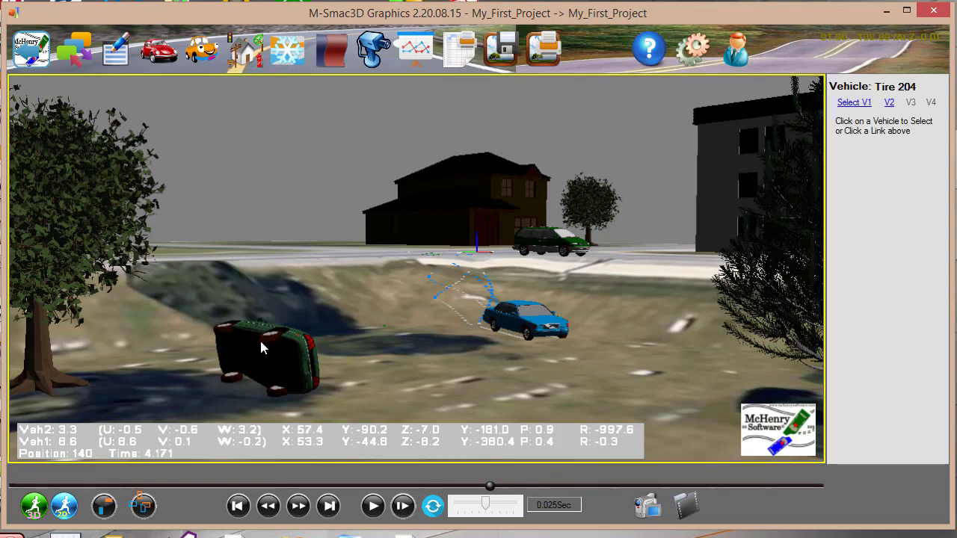
{"action": "left_click", "coordinate": [851, 104]}
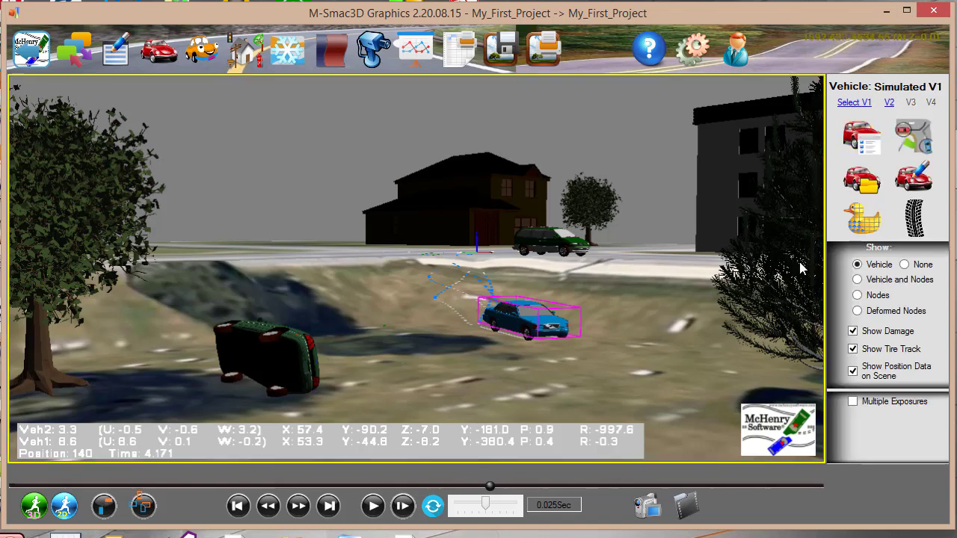
{"action": "left_click", "coordinate": [262, 362]}
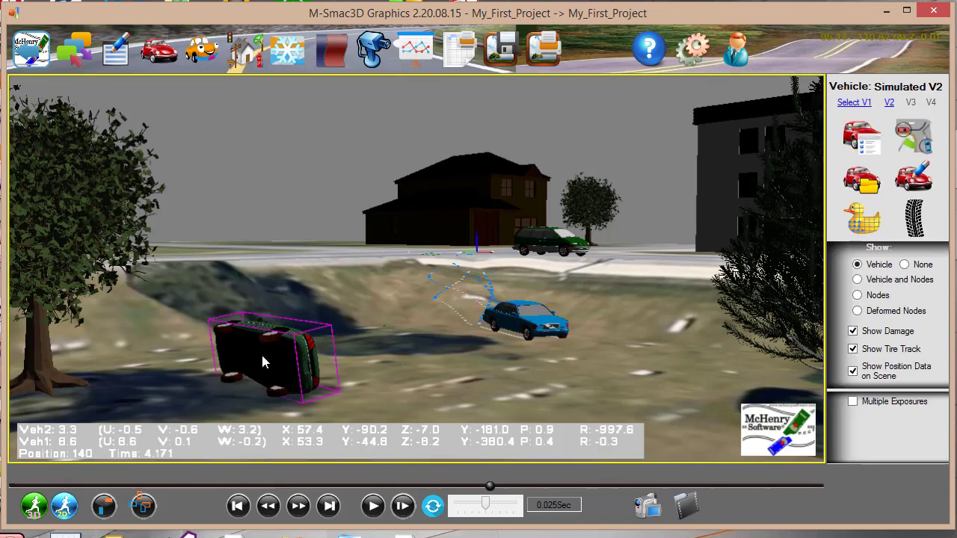
{"action": "left_click", "coordinate": [851, 105]}
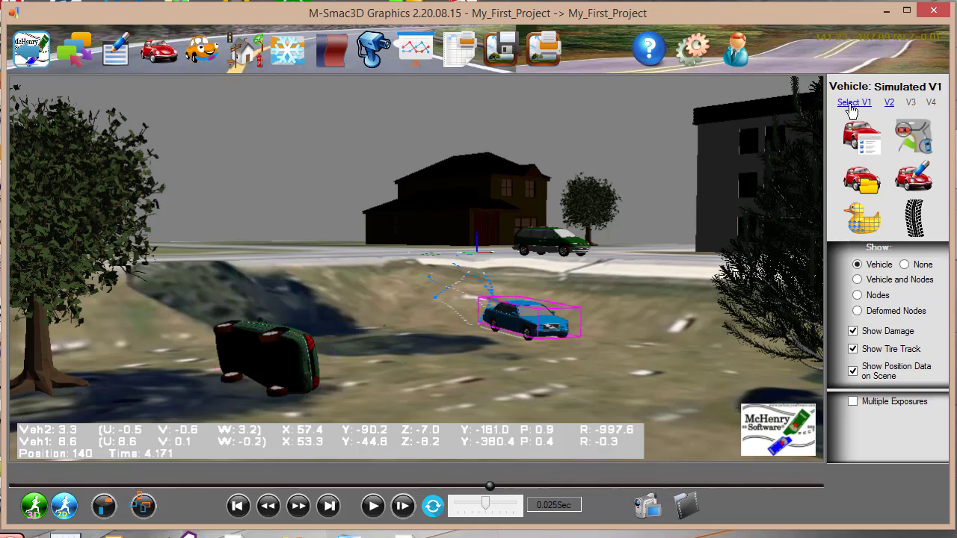
Review the dimensions and specifications of vehicle 1, and close them unchanged.
{"action": "left_click", "coordinate": [854, 142]}
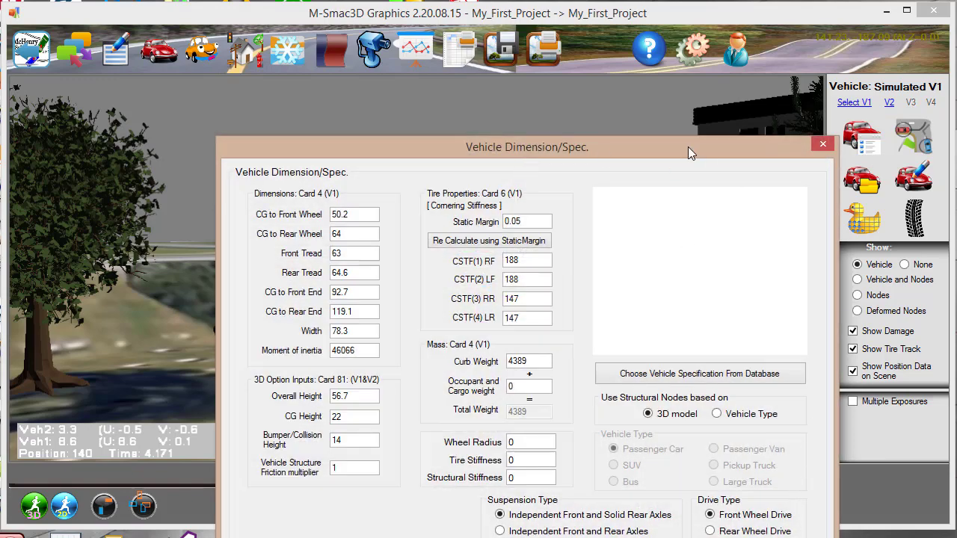
{"action": "left_click_drag", "start_coordinate": [687, 146], "coordinate": [615, 43]}
{"action": "left_click", "coordinate": [720, 477]}
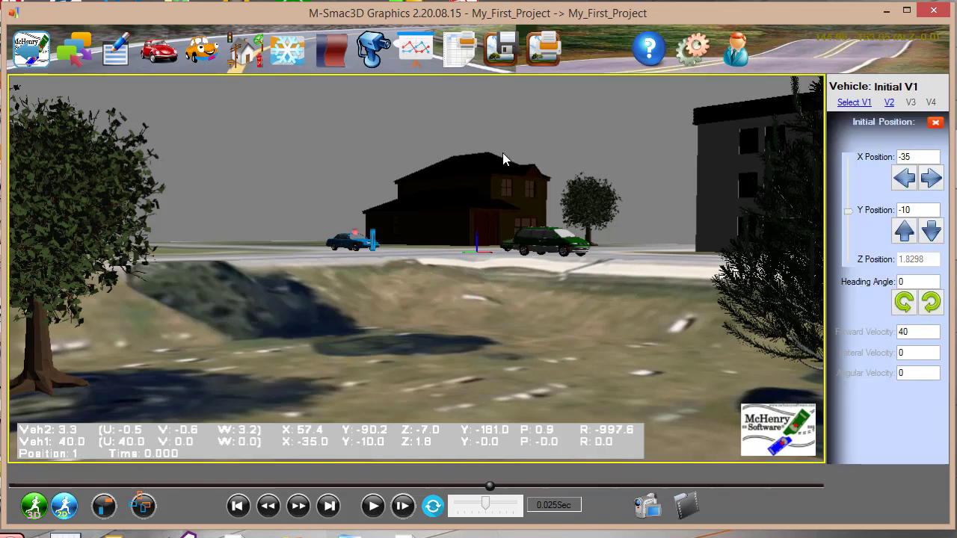
Reposition vehicle 1's initial placement to about X -33.5, Y -8.5 with a heading angle of about 10.1, and return to its simulated state.
{"action": "right_click_drag", "start_coordinate": [503, 155], "coordinate": [487, 213]}
{"action": "mouse_move", "coordinate": [565, 104]}
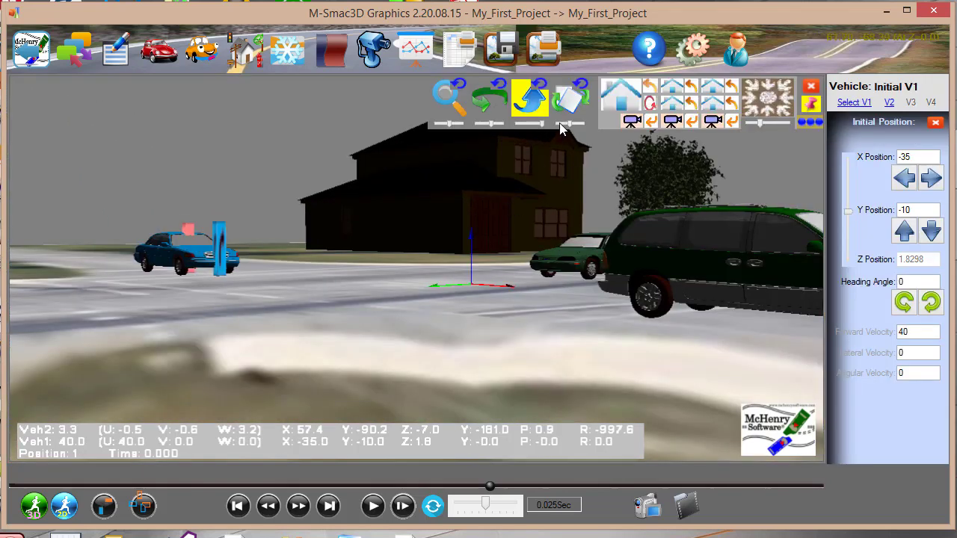
{"action": "left_click_drag", "start_coordinate": [533, 123], "coordinate": [306, 364]}
{"action": "right_click_drag", "start_coordinate": [307, 360], "coordinate": [336, 316]}
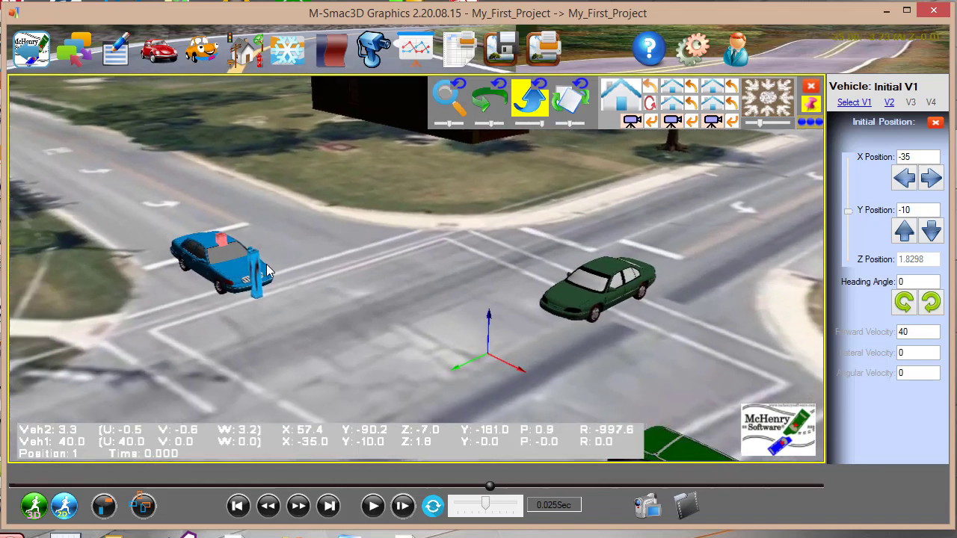
{"action": "left_click_drag", "start_coordinate": [221, 243], "coordinate": [333, 293]}
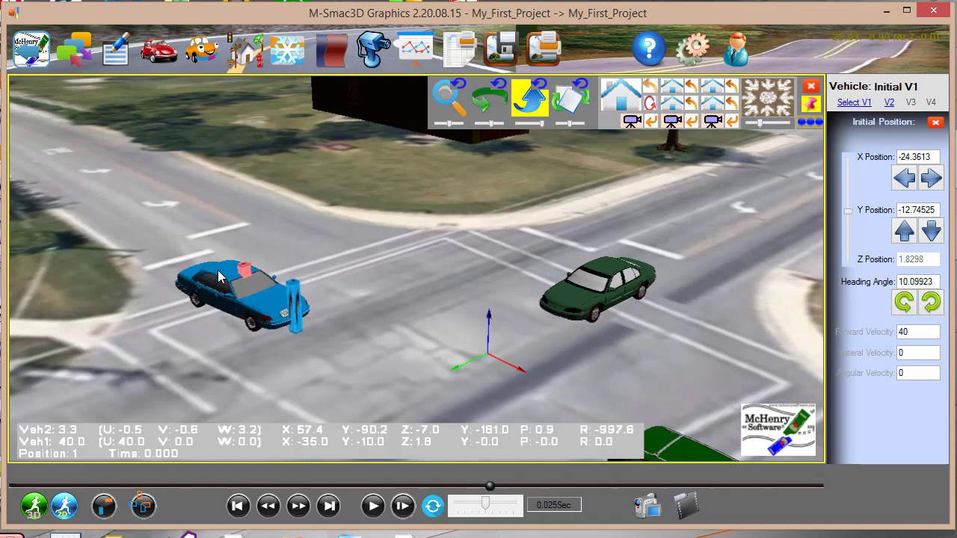
{"action": "left_click_drag", "start_coordinate": [239, 263], "coordinate": [238, 221]}
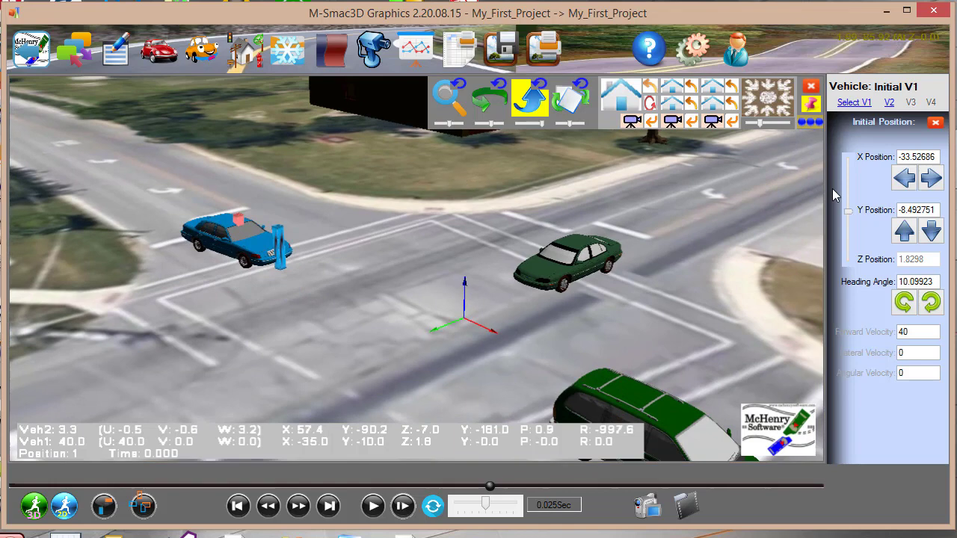
{"action": "left_click", "coordinate": [856, 104]}
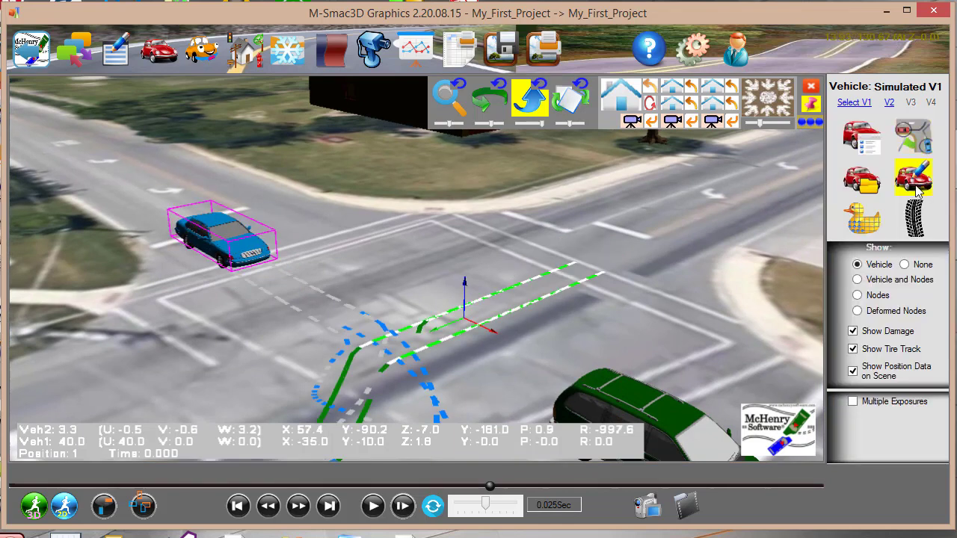
Preview the Audi and BMW entries, including BMW_5series_E60, among vehicle 1's available 3D models without replacing the current model.
{"action": "left_click", "coordinate": [868, 181]}
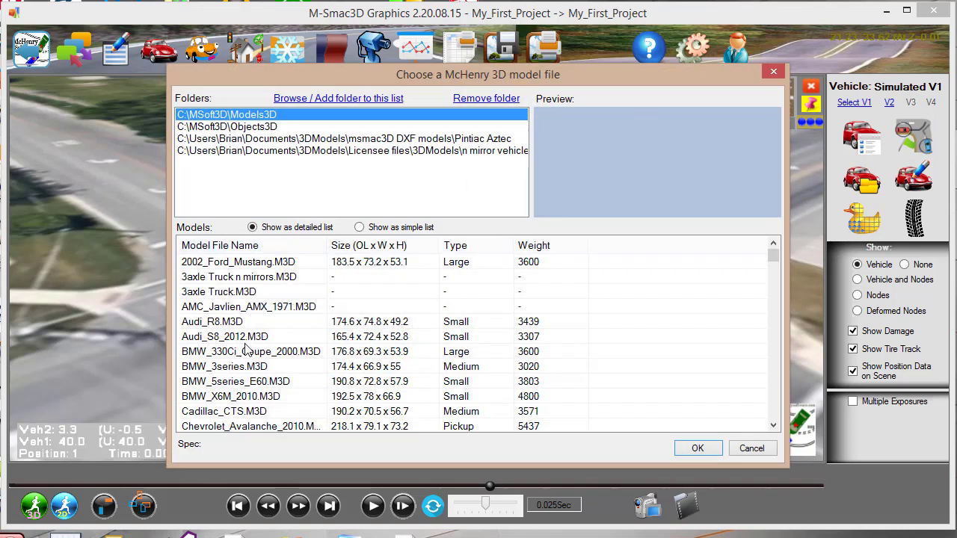
{"action": "left_click", "coordinate": [245, 343]}
{"action": "left_click", "coordinate": [246, 368]}
{"action": "left_click", "coordinate": [245, 381]}
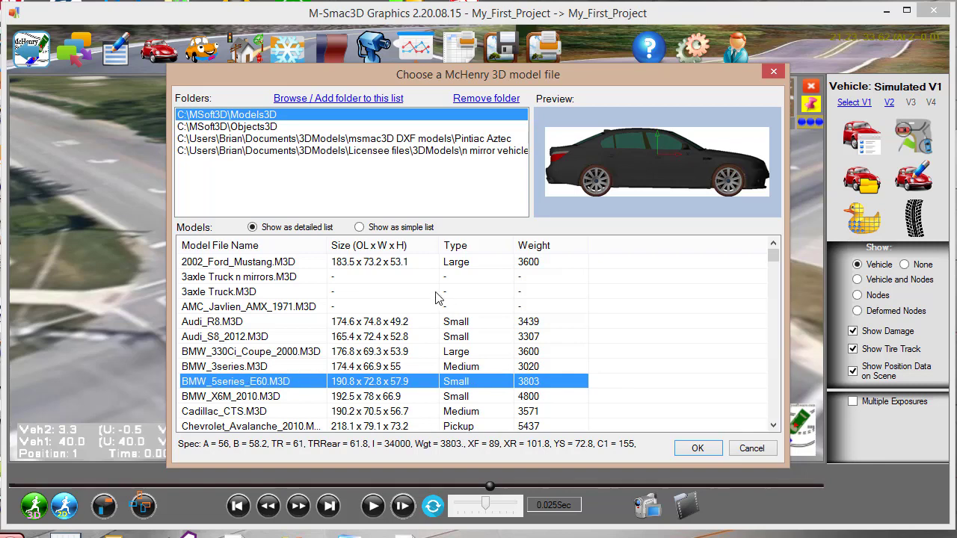
{"action": "left_click", "coordinate": [753, 447]}
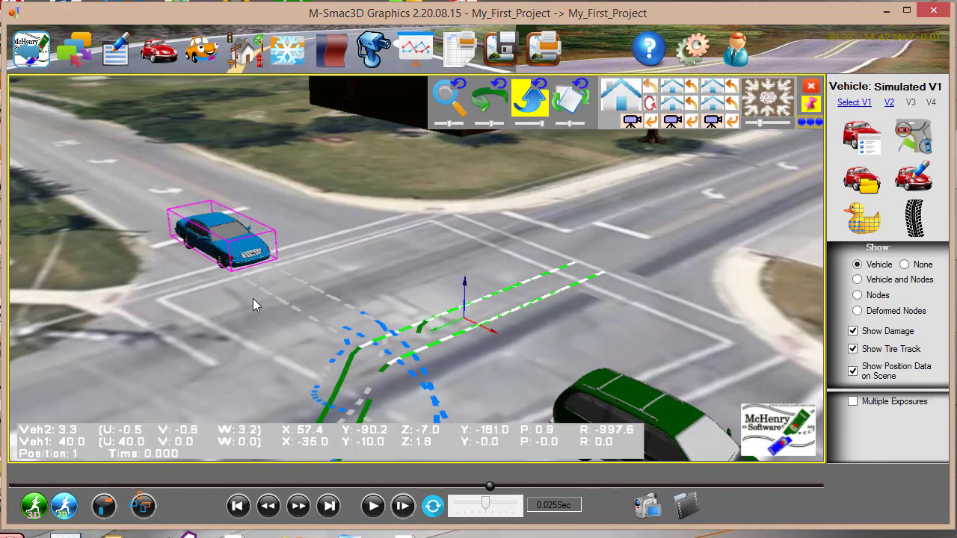
Review the structural node settings of vehicle 1, and close them unchanged.
{"action": "left_click", "coordinate": [907, 182]}
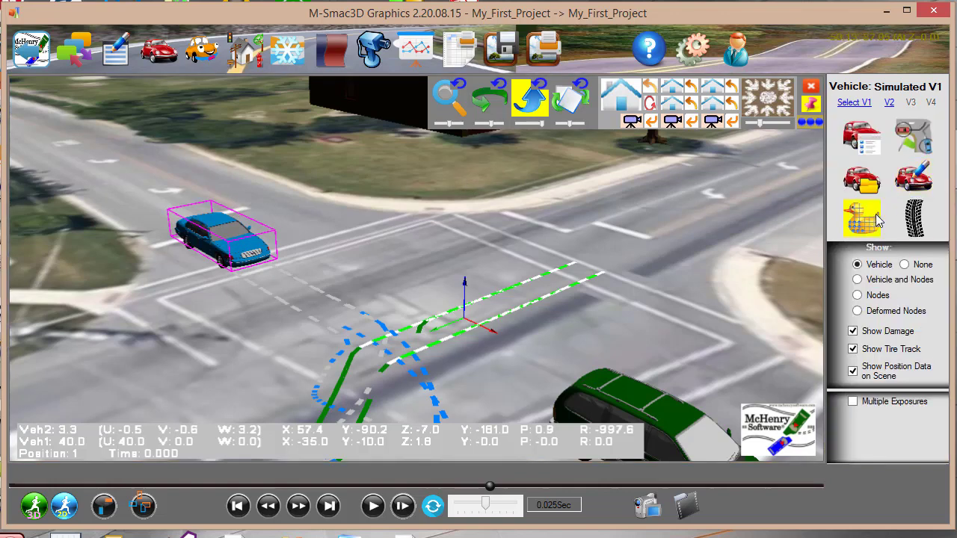
{"action": "left_click", "coordinate": [856, 217]}
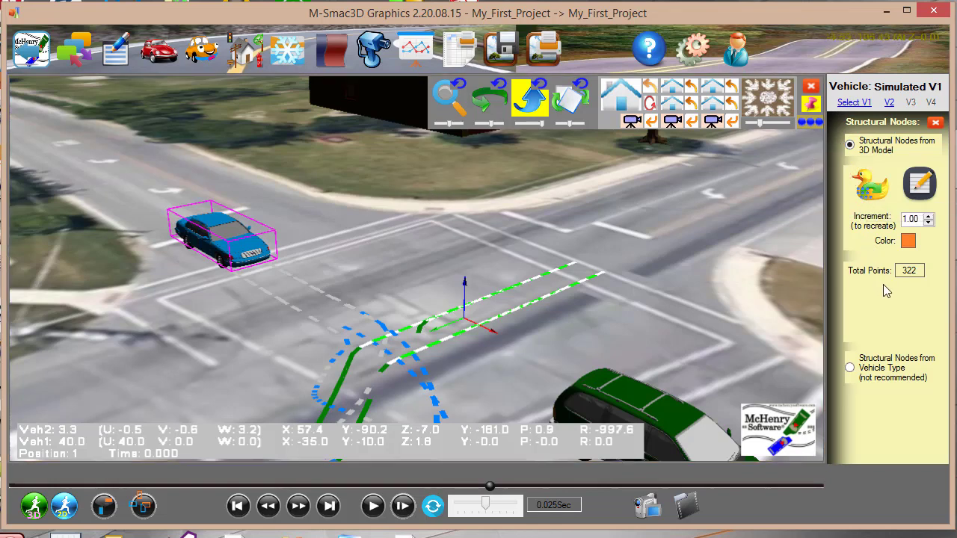
{"action": "left_click", "coordinate": [937, 123]}
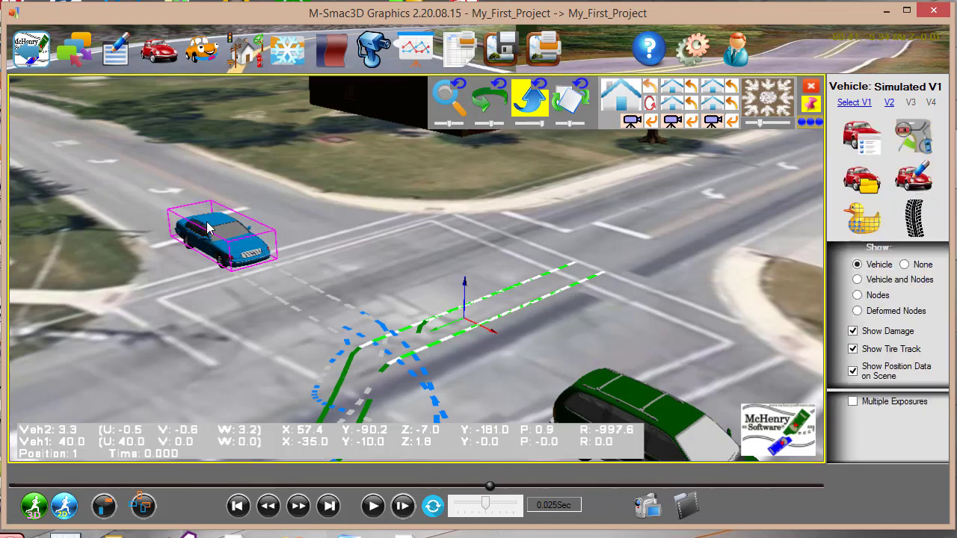
Display vehicle 1 together with its structural nodes and examine them up close.
{"action": "left_click", "coordinate": [857, 279]}
{"action": "scroll", "coordinate": [311, 255], "scroll_direction": "down", "scroll_amount": 5}
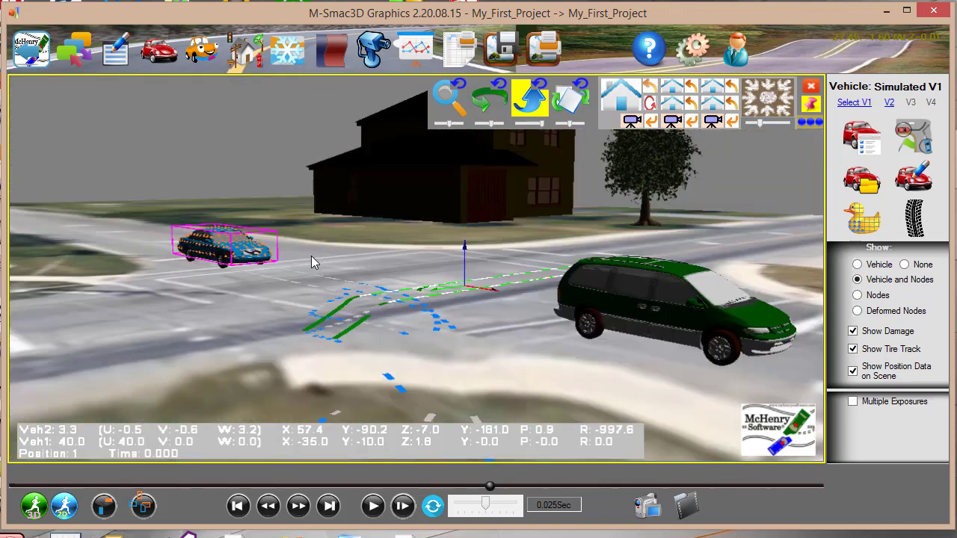
{"action": "scroll", "coordinate": [311, 255], "scroll_direction": "up", "scroll_amount": 4}
{"action": "left_click", "coordinate": [443, 96]}
{"action": "scroll", "coordinate": [308, 276], "scroll_direction": "up", "scroll_amount": 4}
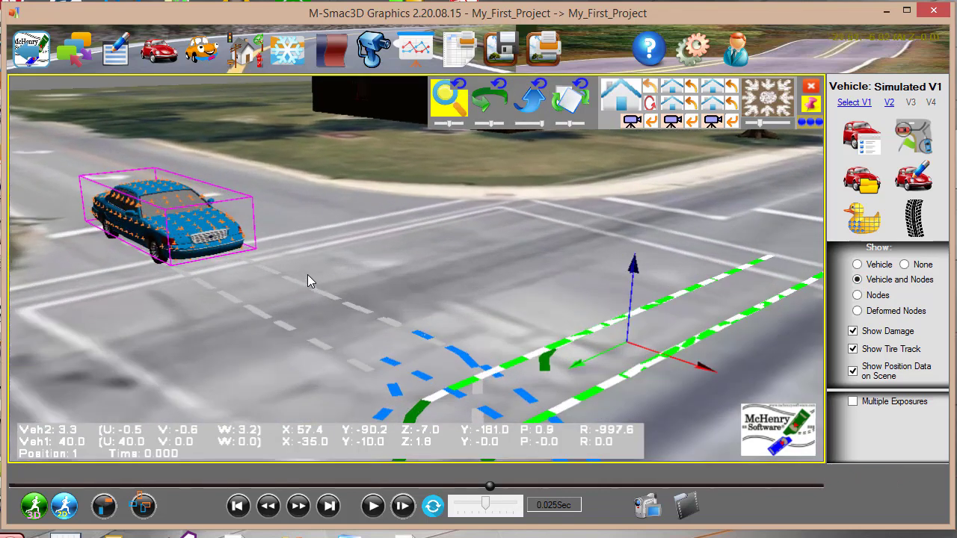
{"action": "left_click_drag", "start_coordinate": [319, 267], "coordinate": [583, 370]}
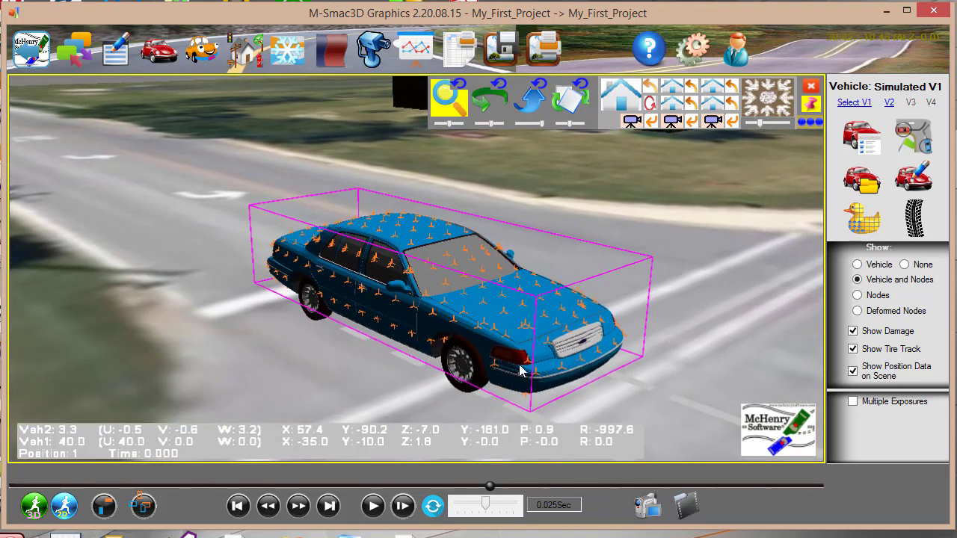
{"action": "left_click_drag", "start_coordinate": [530, 346], "coordinate": [493, 332]}
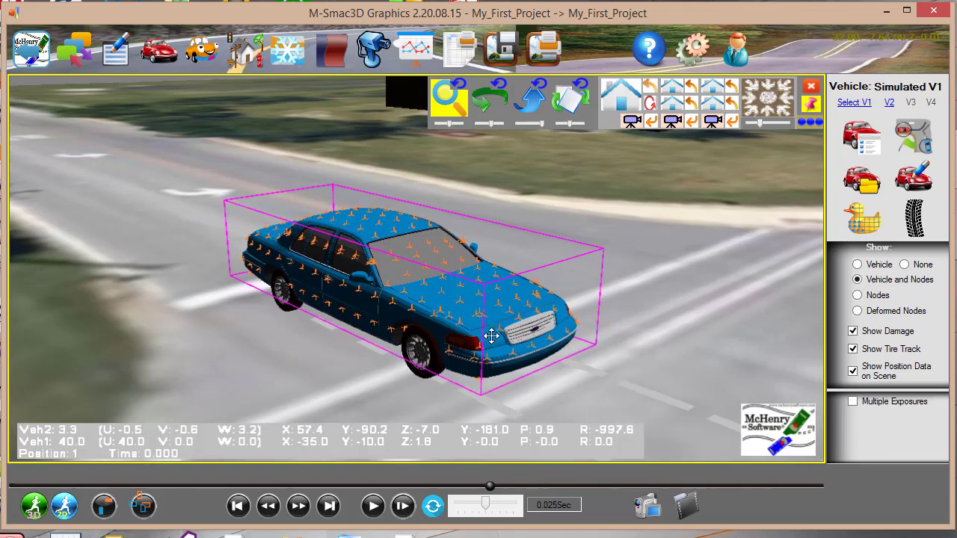
Show vehicle 1's nodes and deformed nodes without the body, and restore the display to the vehicle only.
{"action": "left_click", "coordinate": [856, 296]}
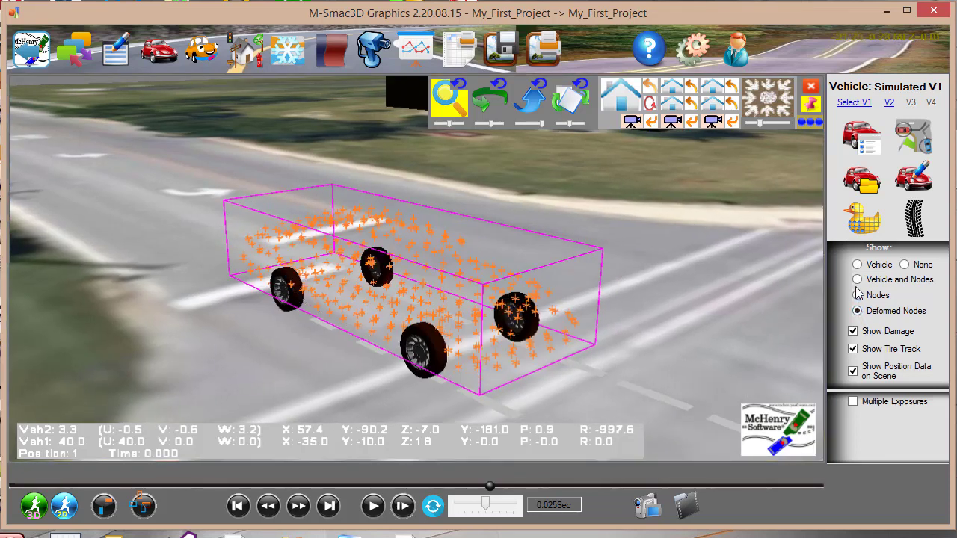
{"action": "left_click", "coordinate": [857, 281]}
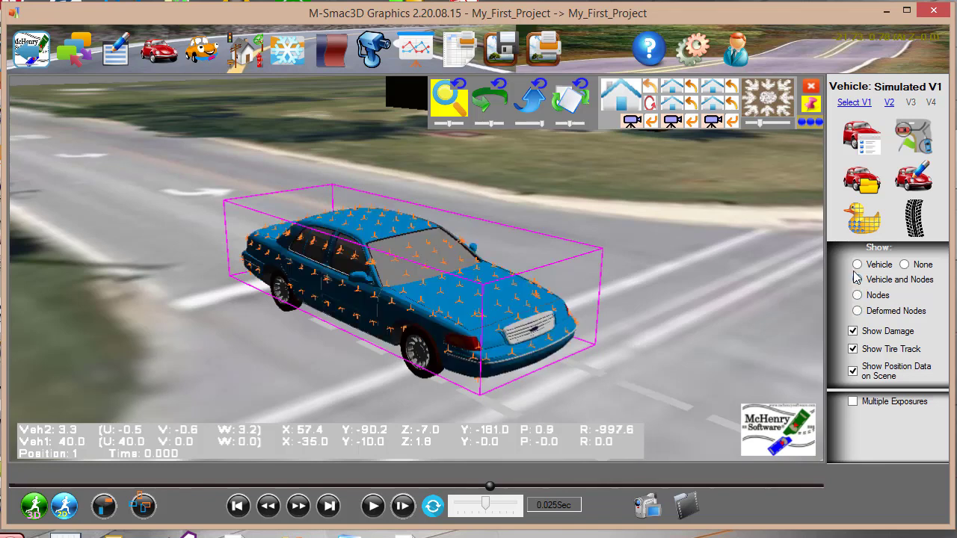
{"action": "left_click", "coordinate": [858, 266]}
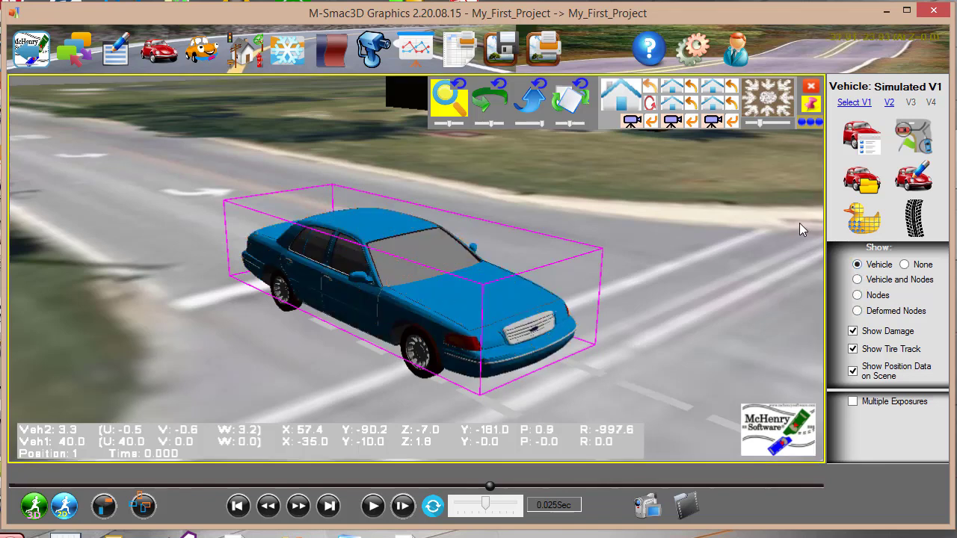
Set vehicle 1's tire tracks to show always, and scrub the simulation back to position 10 to check them.
{"action": "left_click", "coordinate": [920, 215]}
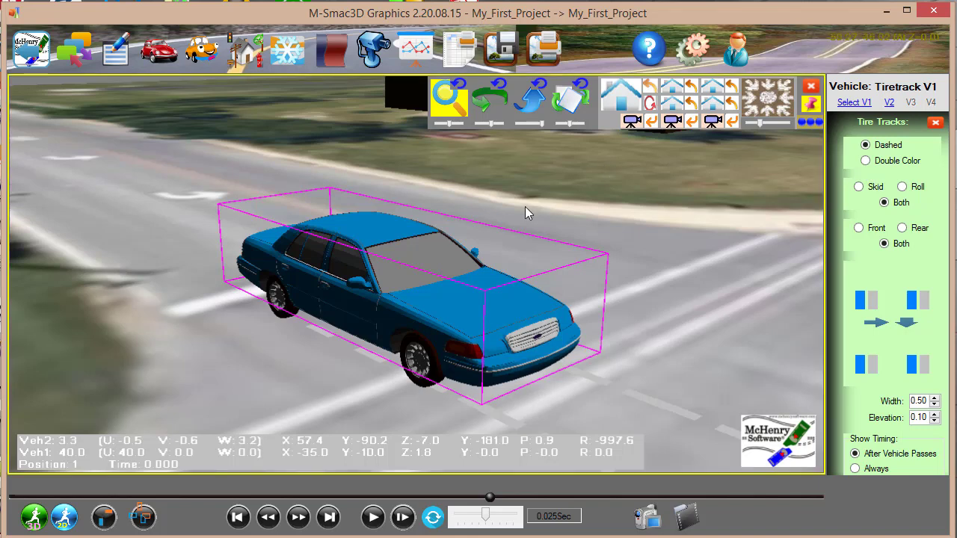
{"action": "scroll", "coordinate": [512, 217], "scroll_direction": "down", "scroll_amount": 5}
{"action": "scroll", "coordinate": [513, 218], "scroll_direction": "down", "scroll_amount": 3}
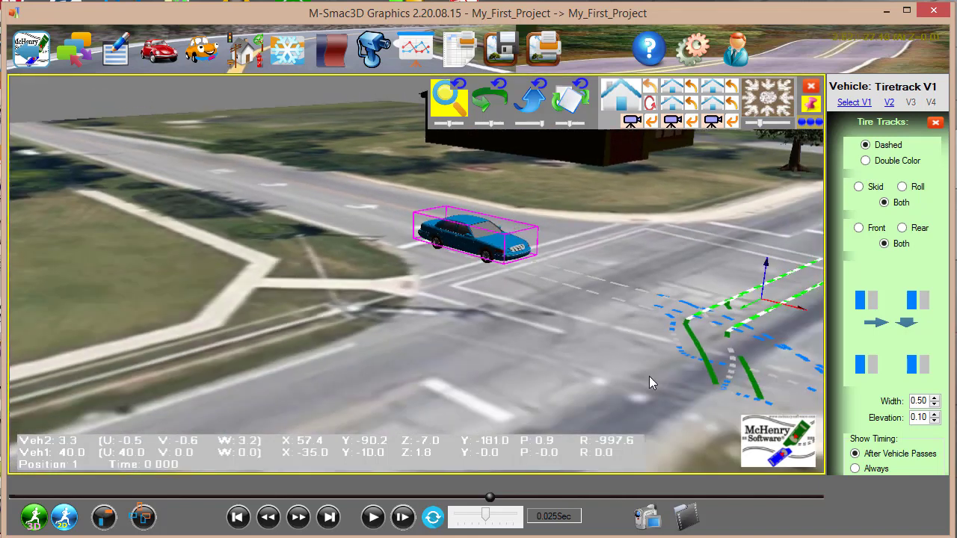
{"action": "middle_click_drag", "start_coordinate": [649, 376], "coordinate": [358, 335]}
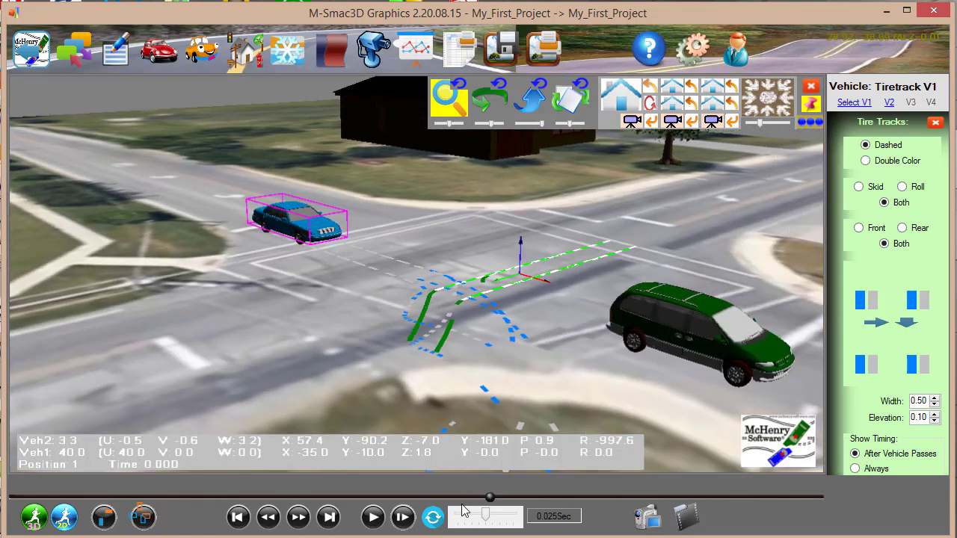
{"action": "left_click_drag", "start_coordinate": [490, 497], "coordinate": [45, 534]}
{"action": "left_click_drag", "start_coordinate": [45, 497], "coordinate": [247, 497]}
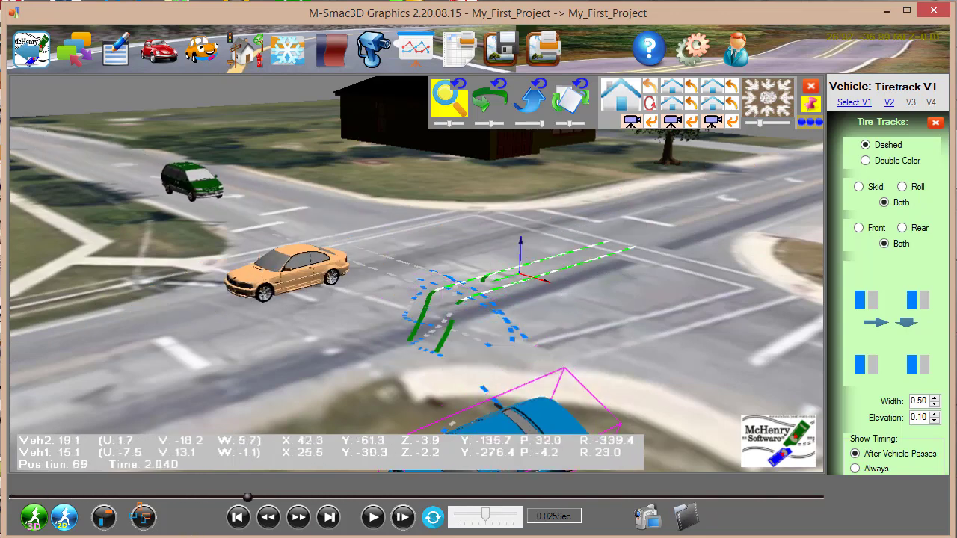
{"action": "left_click", "coordinate": [854, 469]}
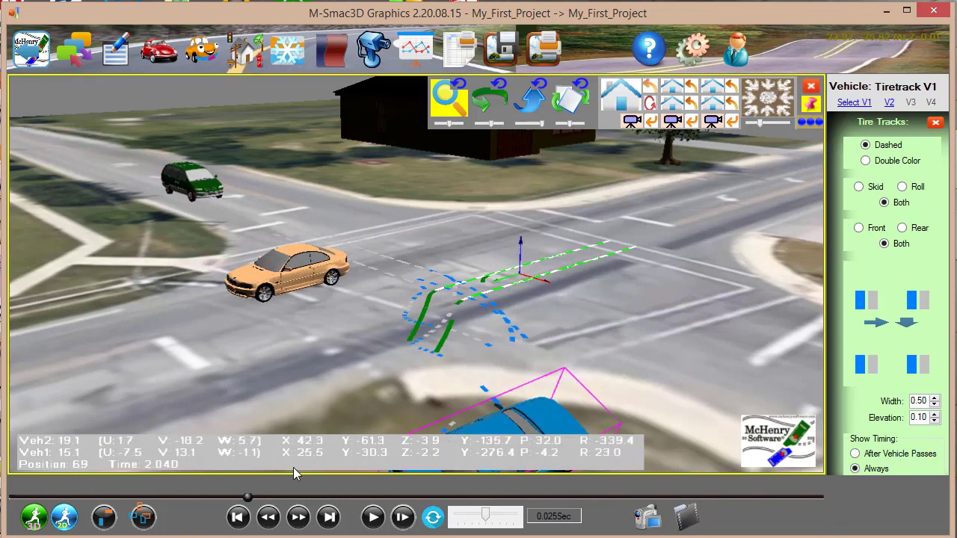
{"action": "left_click_drag", "start_coordinate": [248, 497], "coordinate": [46, 496]}
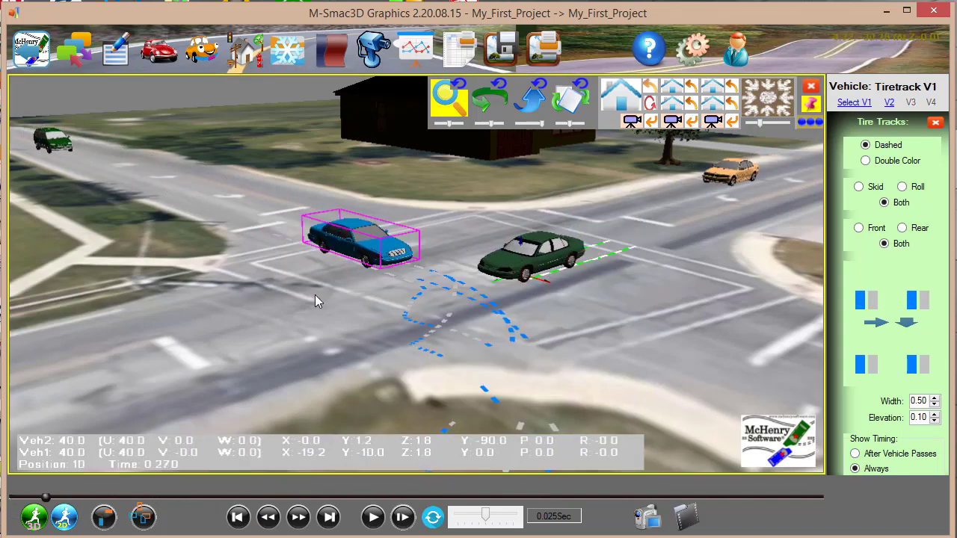
Set vehicle 2's tire tracks to show always, and scrub the simulation to position 15 to check them.
{"action": "left_click", "coordinate": [561, 254]}
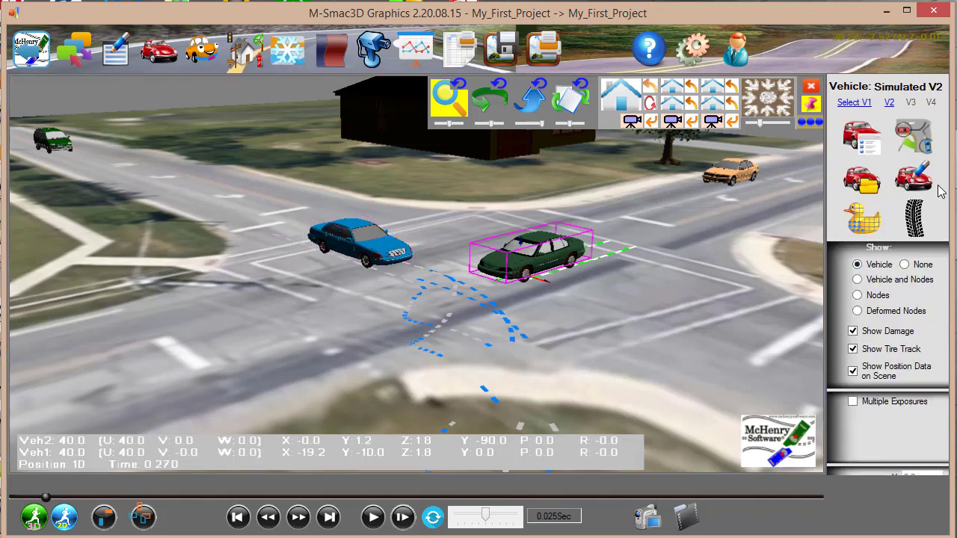
{"action": "left_click", "coordinate": [926, 217]}
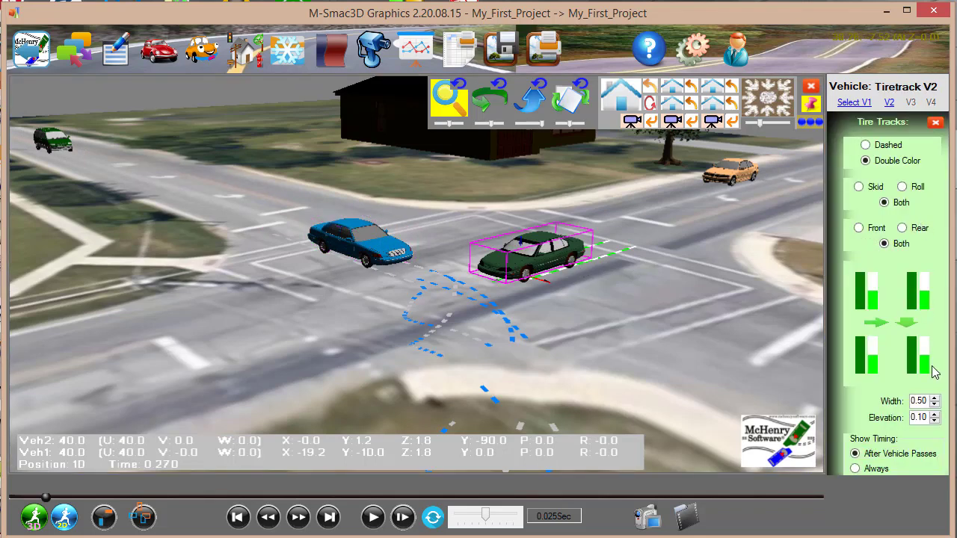
{"action": "left_click", "coordinate": [854, 470]}
{"action": "mouse_move", "coordinate": [46, 496]}
{"action": "left_mouse_down"}
{"action": "mouse_move", "coordinate": [21, 496]}
{"action": "mouse_move", "coordinate": [152, 475]}
{"action": "mouse_move", "coordinate": [329, 496]}
{"action": "mouse_move", "coordinate": [63, 494]}
{"action": "left_mouse_up"}
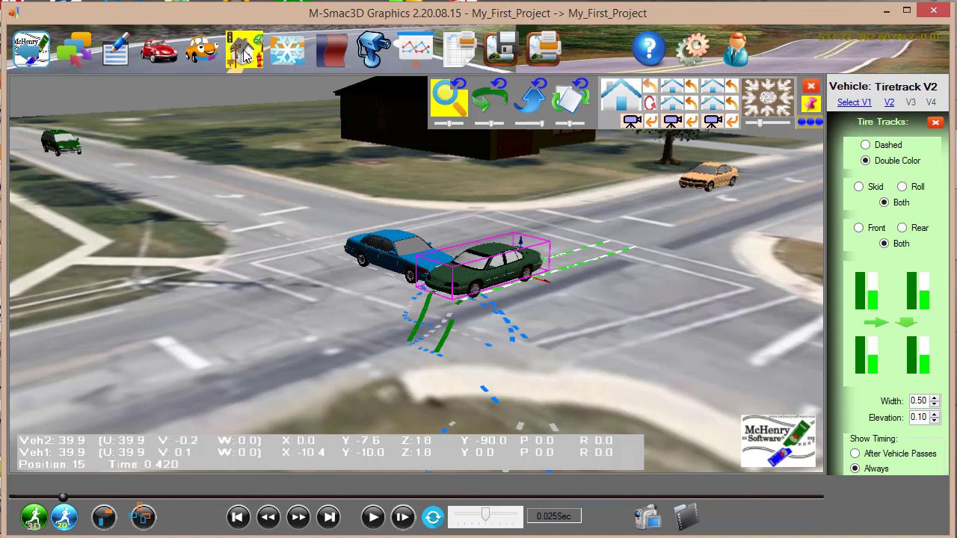
Scrub the simulation to position 92 and select the green van near the intersection to show its moving positions.
{"action": "scroll", "coordinate": [298, 196], "scroll_direction": "down", "scroll_amount": 5}
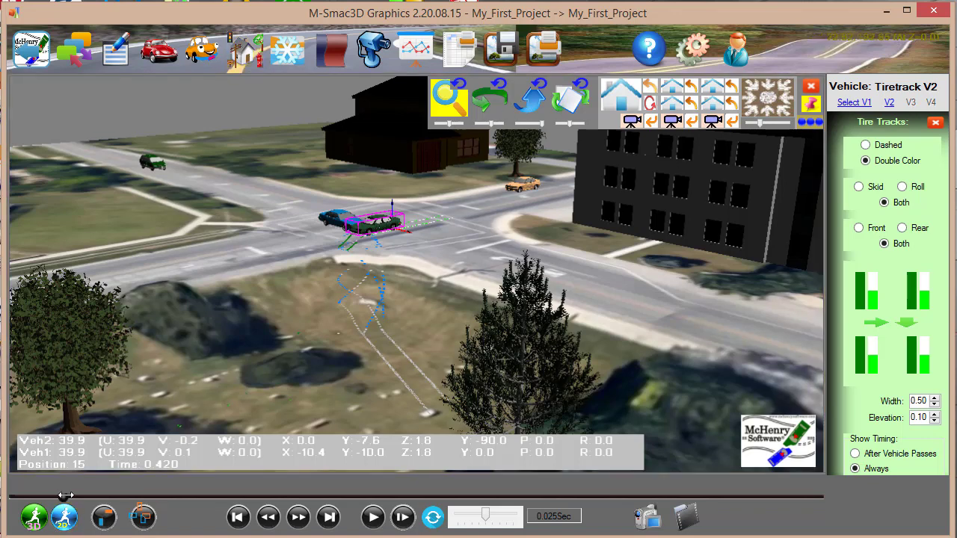
{"action": "left_click_drag", "start_coordinate": [71, 497], "coordinate": [572, 497]}
{"action": "left_click_drag", "start_coordinate": [641, 536], "coordinate": [326, 532]}
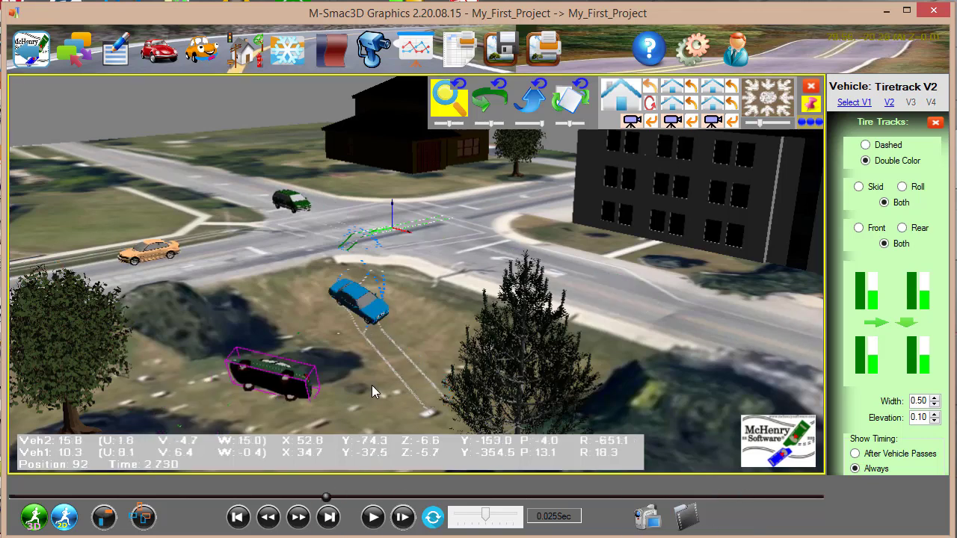
{"action": "left_click", "coordinate": [282, 201]}
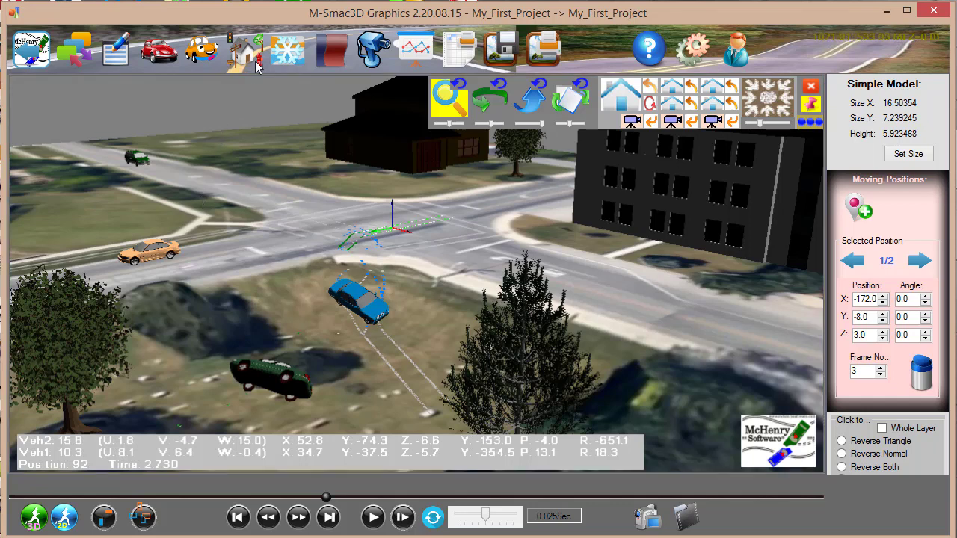
Add a friction zone at the intersection and shift the whole zone so its points span Y 20 to 40.
{"action": "left_click", "coordinate": [286, 50]}
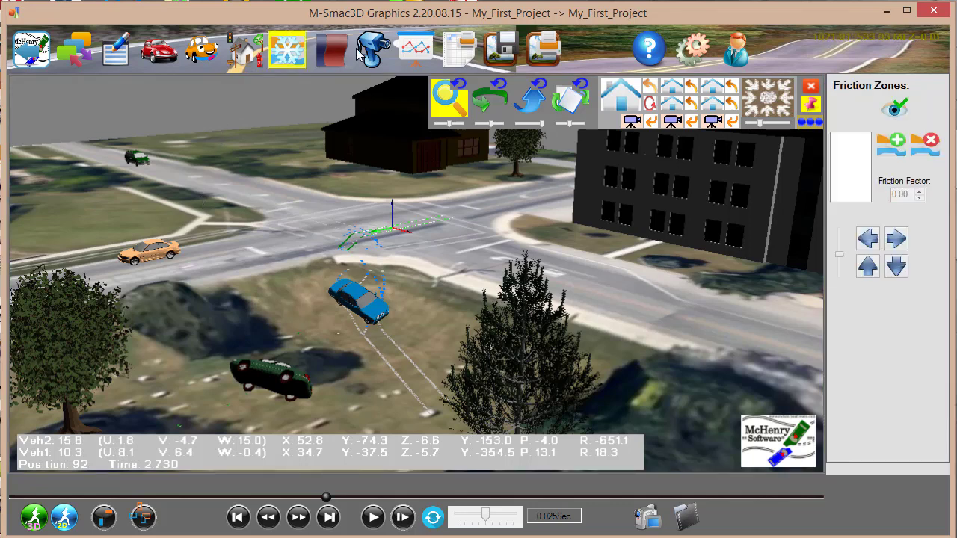
{"action": "left_click", "coordinate": [892, 143]}
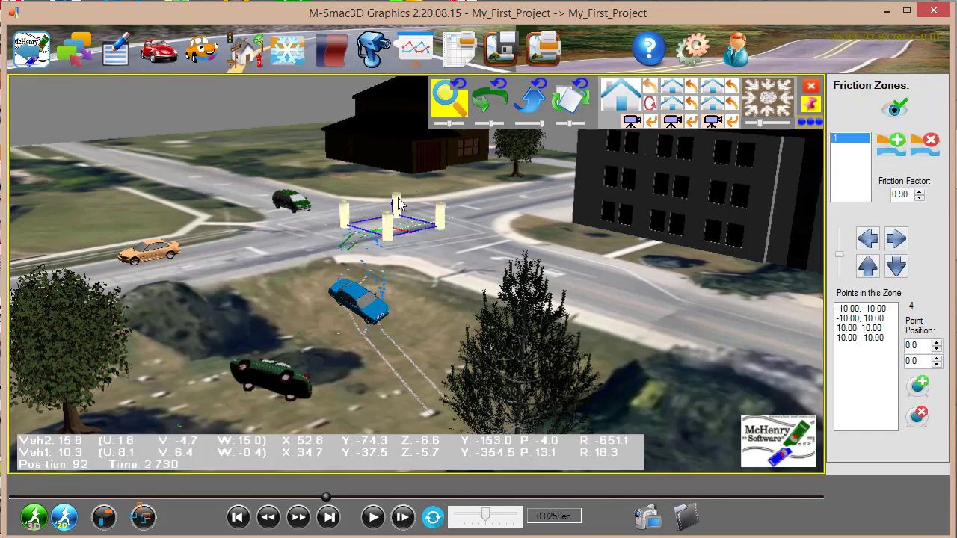
{"action": "left_click_drag", "start_coordinate": [397, 199], "coordinate": [362, 286]}
{"action": "left_click", "coordinate": [356, 287]}
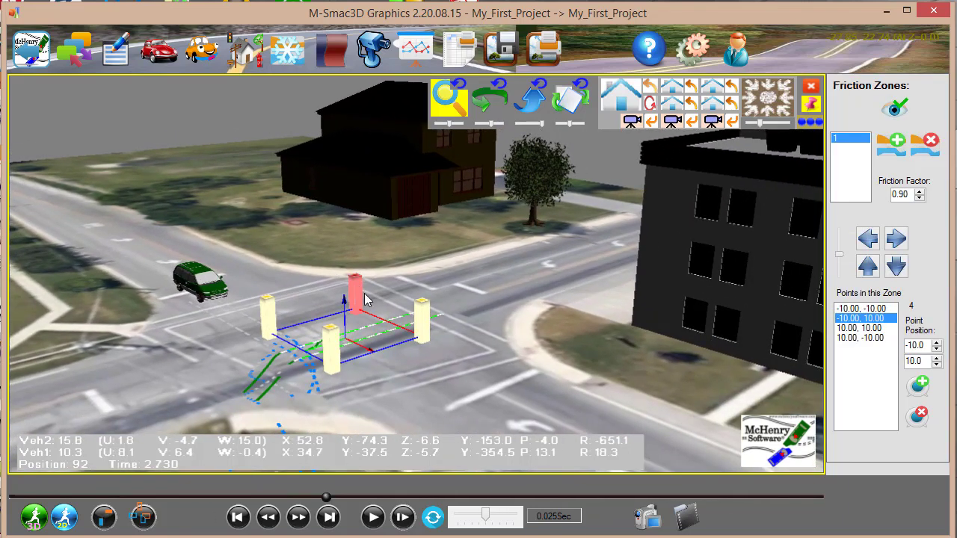
{"action": "left_click", "coordinate": [875, 264]}
{"action": "left_click", "coordinate": [875, 263]}
{"action": "left_click", "coordinate": [875, 264]}
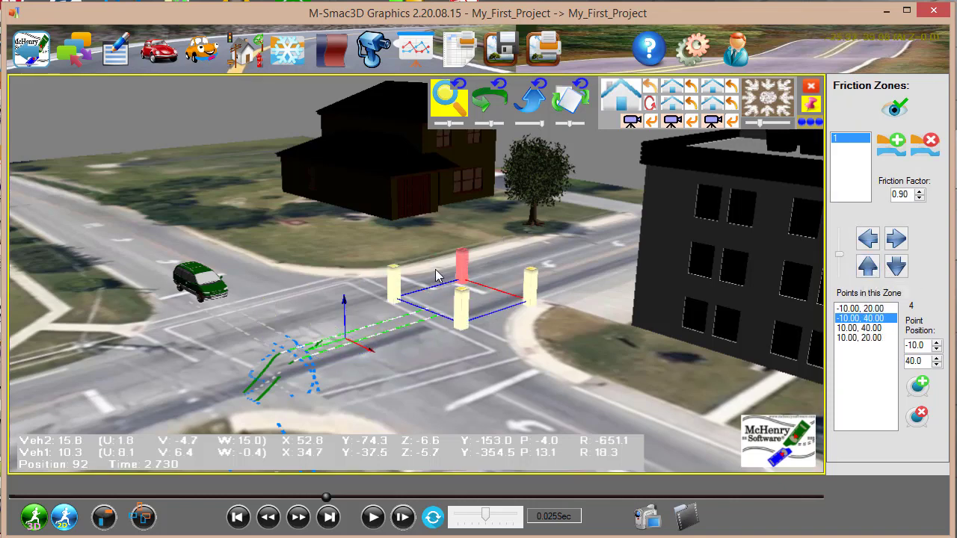
Reshape the friction zone by moving corners to about (-57.98, 55.36) and (-21.35, 3.05) and pulling the 10.00, 20.00 corner outward.
{"action": "left_click_drag", "start_coordinate": [465, 258], "coordinate": [293, 278]}
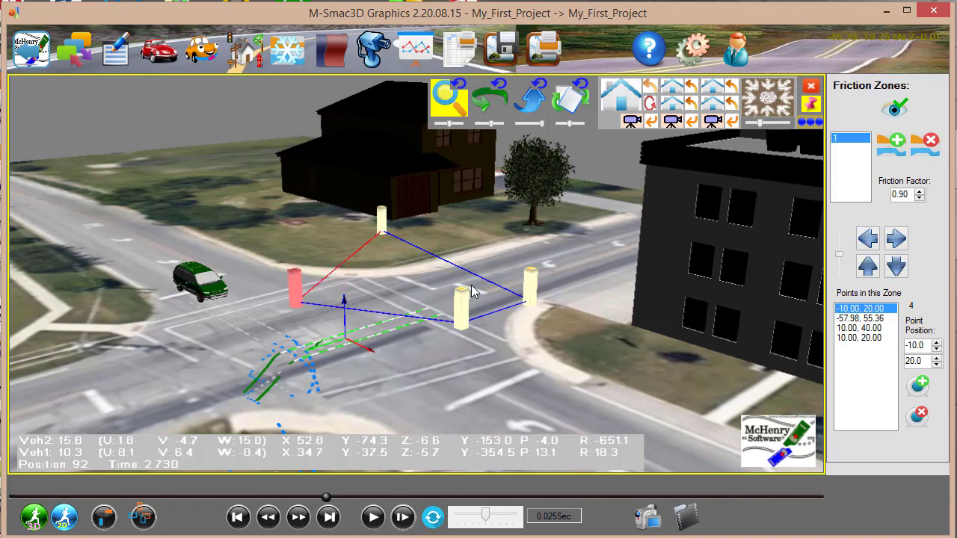
{"action": "left_click_drag", "start_coordinate": [460, 302], "coordinate": [520, 385]}
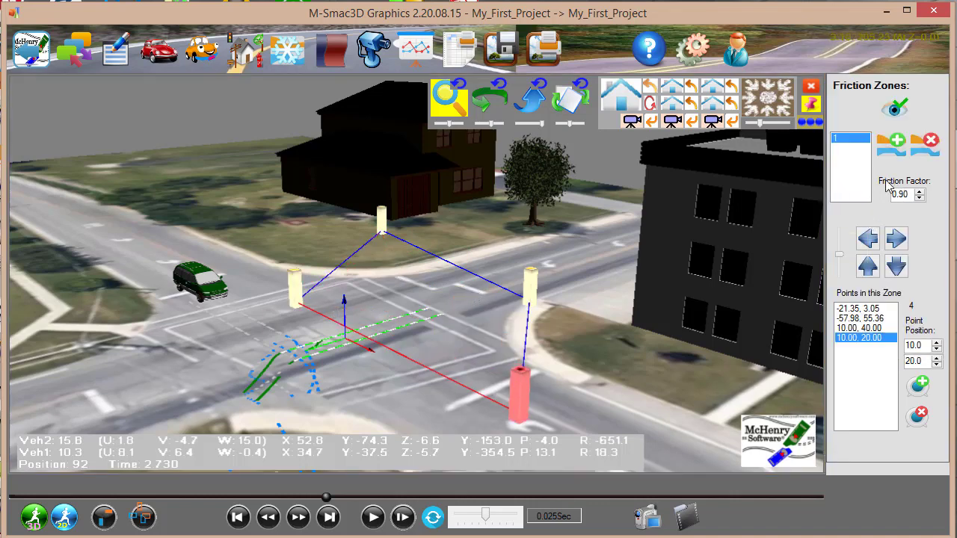
Hide and redisplay the friction zones, and delete friction zone 1.
{"action": "left_click", "coordinate": [894, 109]}
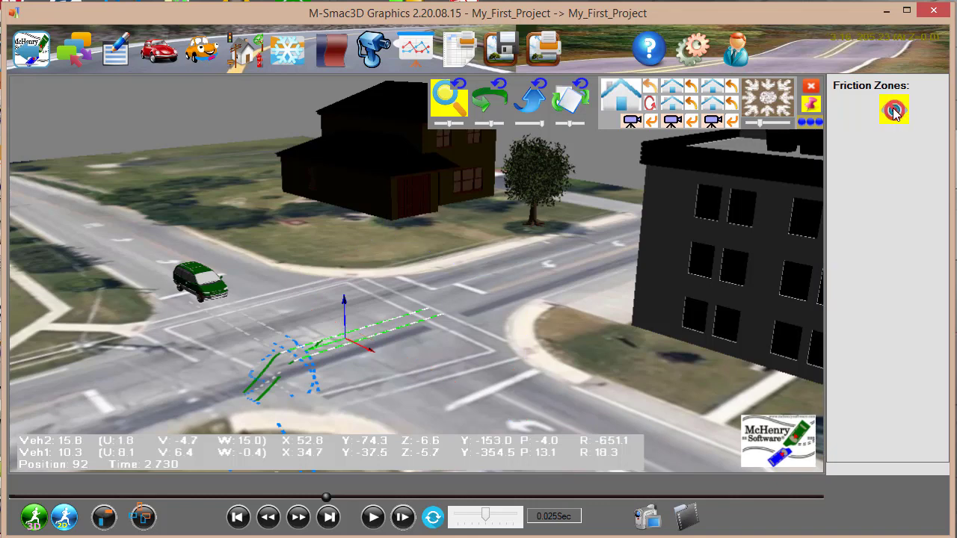
{"action": "left_click", "coordinate": [894, 110]}
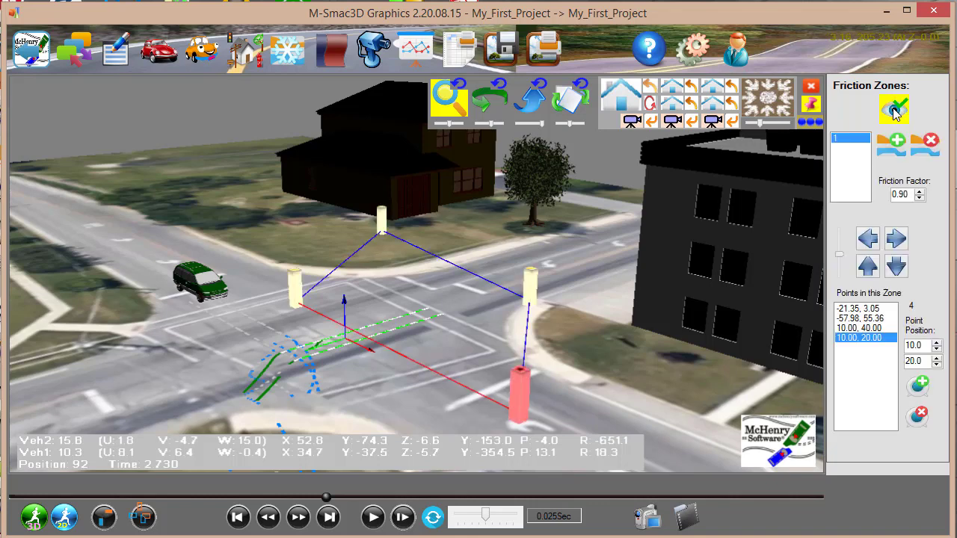
{"action": "left_click", "coordinate": [924, 145]}
{"action": "scroll", "coordinate": [568, 197], "scroll_direction": "down", "scroll_amount": 3}
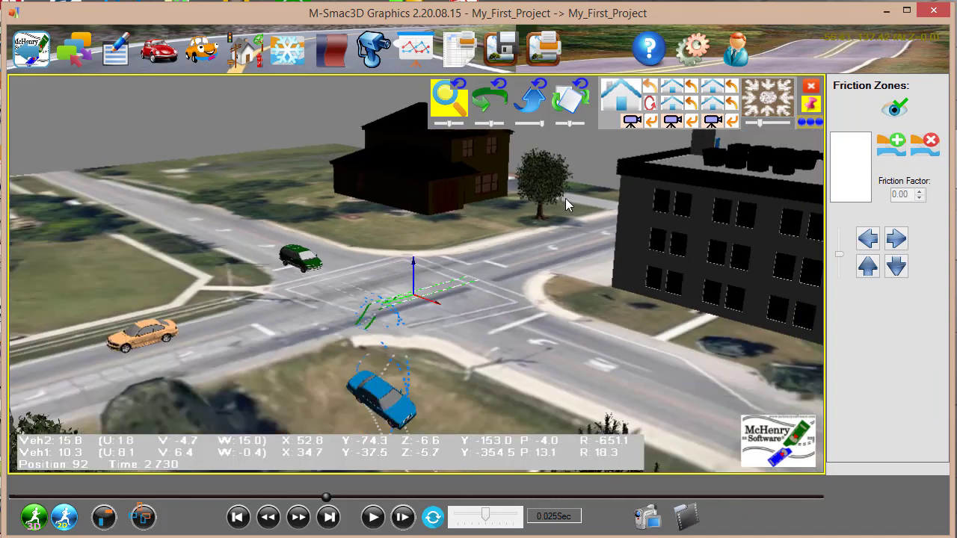
Use the track view with tracking camera 2 and play the simulation through it, pausing at position 192.
{"action": "left_click", "coordinate": [324, 46]}
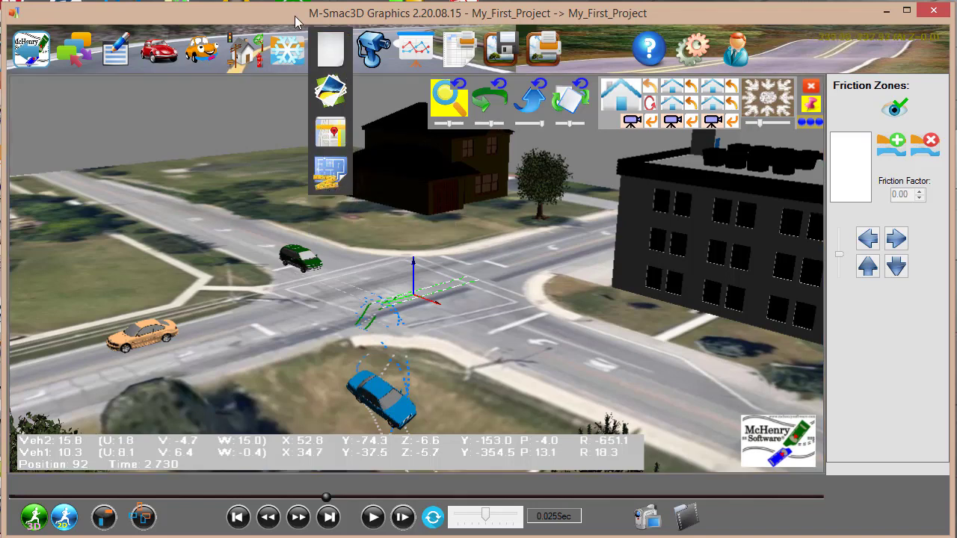
{"action": "left_click", "coordinate": [369, 48]}
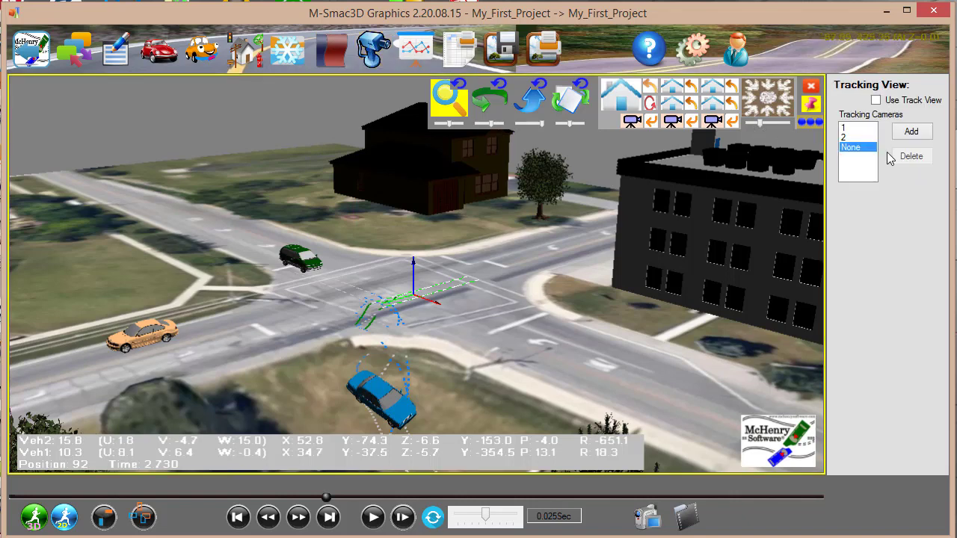
{"action": "left_click", "coordinate": [850, 138]}
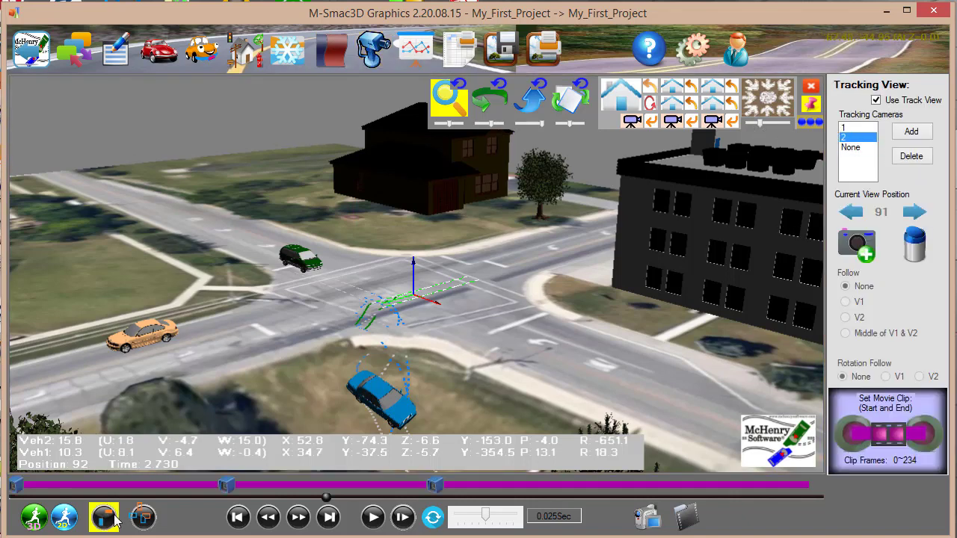
{"action": "left_click", "coordinate": [366, 519]}
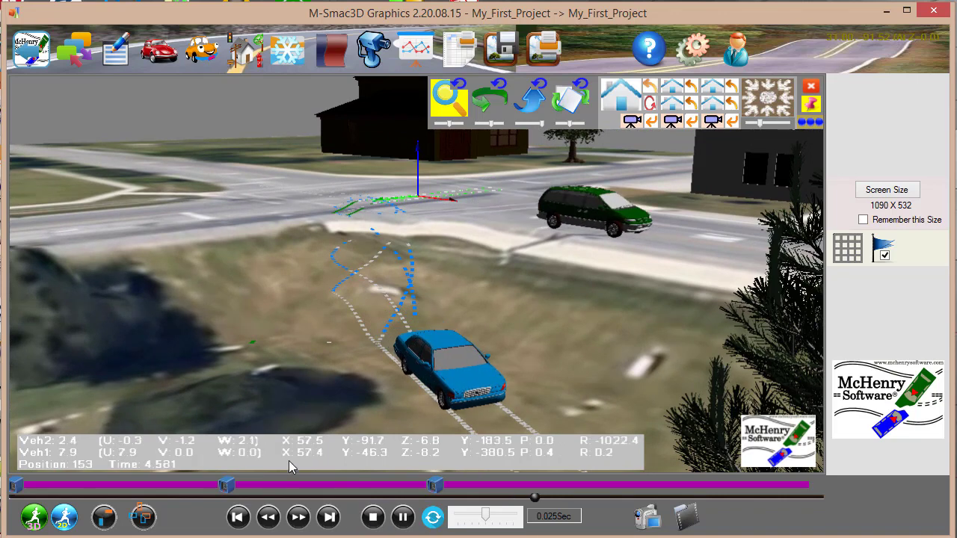
{"action": "left_click", "coordinate": [403, 517]}
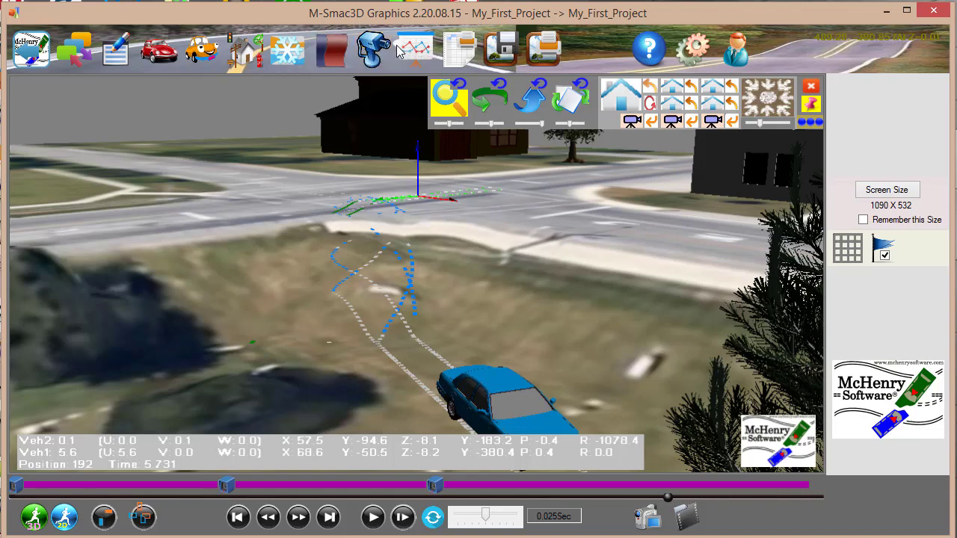
Open the simulation charts and view vehicle 1's Tire Normal Forces and Roll Pitch Yaw Angles.
{"action": "left_click", "coordinate": [423, 51]}
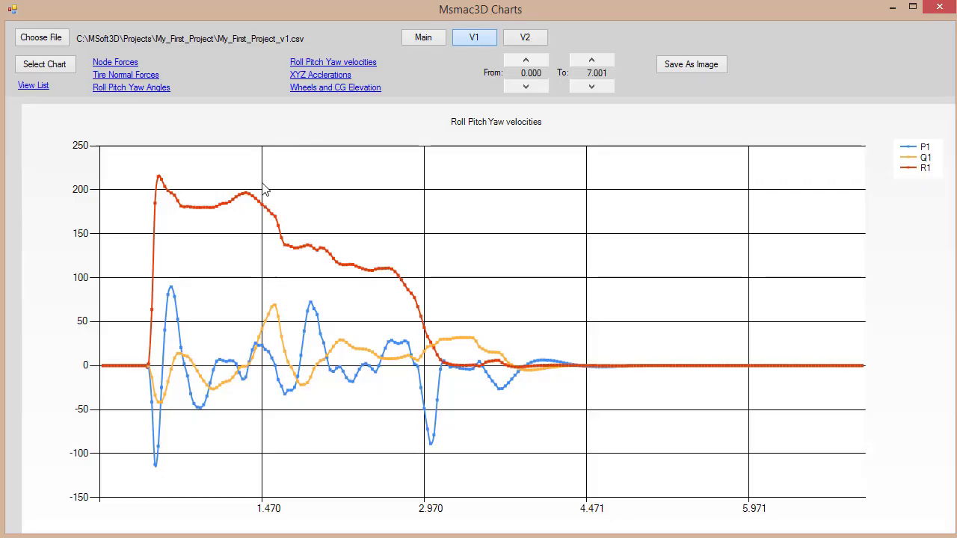
{"action": "left_click", "coordinate": [105, 75]}
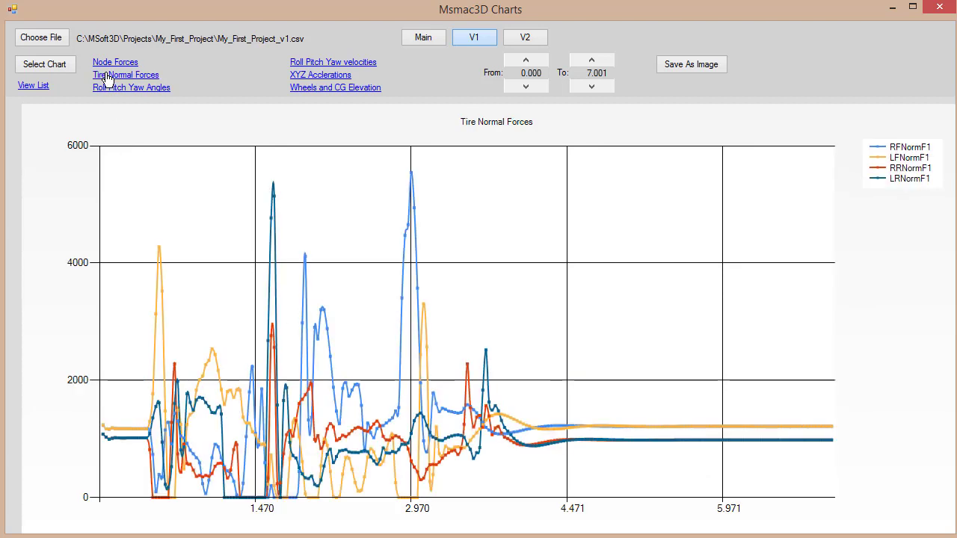
{"action": "left_click", "coordinate": [118, 89]}
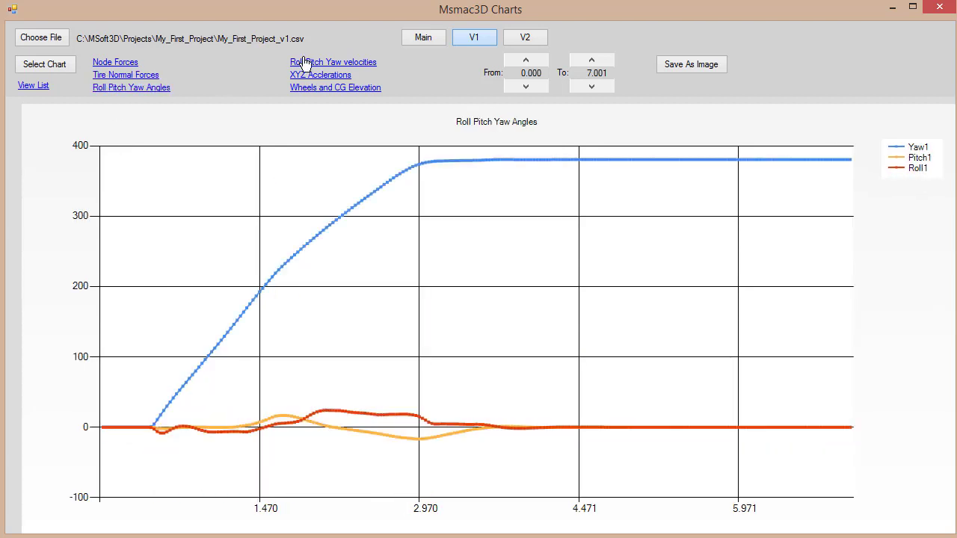
Add a chart named Chart20 and browse its available data fields, leaving the field selection without choosing any.
{"action": "left_click", "coordinate": [66, 65]}
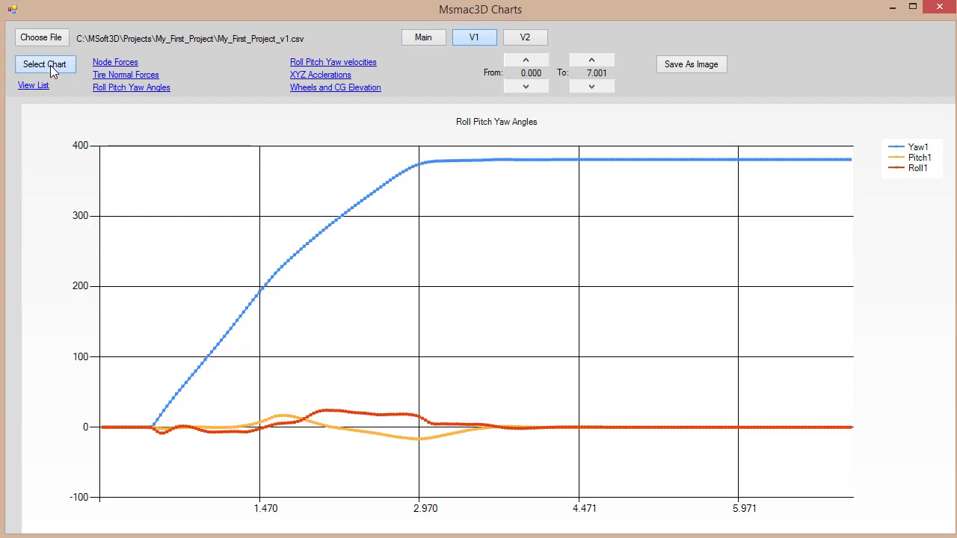
{"action": "left_click", "coordinate": [297, 69]}
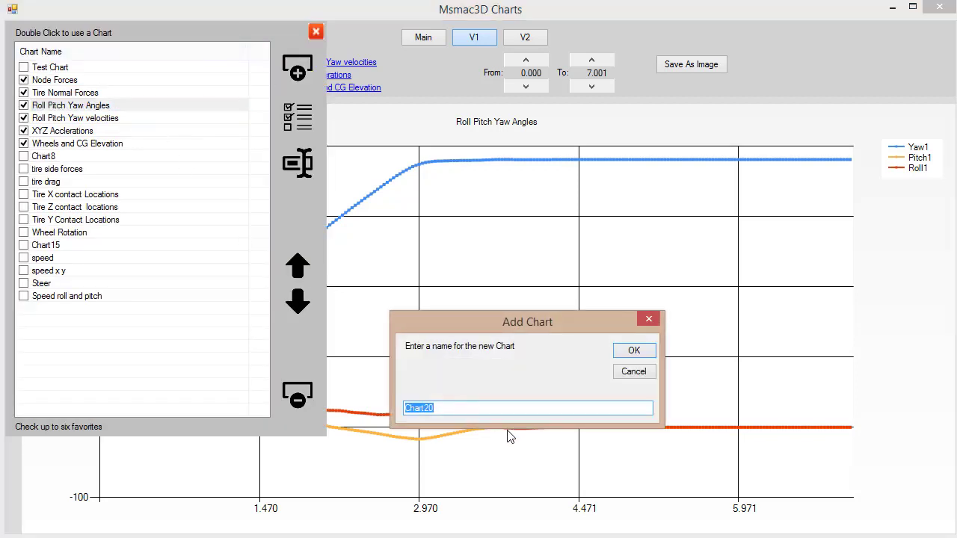
{"action": "left_click", "coordinate": [626, 350]}
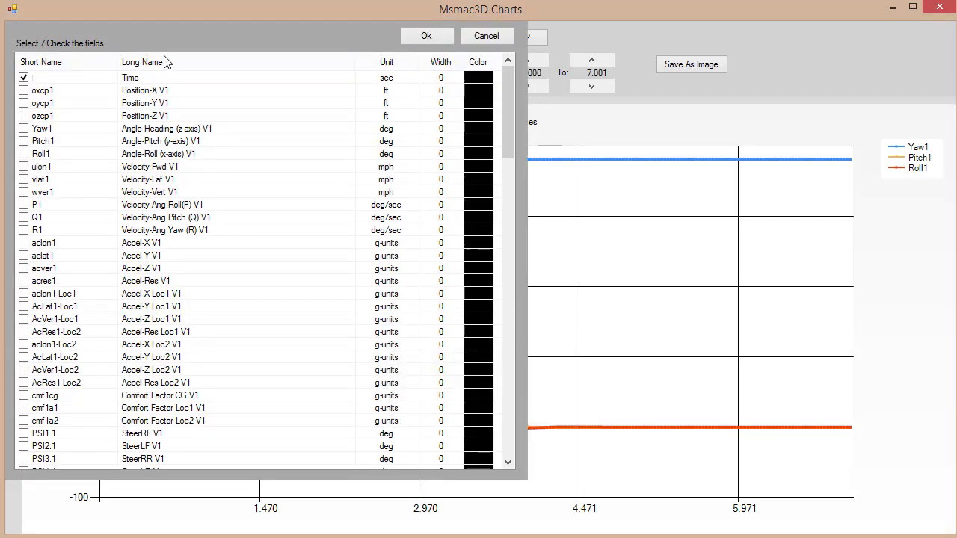
{"action": "left_click_drag", "start_coordinate": [508, 98], "coordinate": [535, 82]}
{"action": "left_click", "coordinate": [486, 35]}
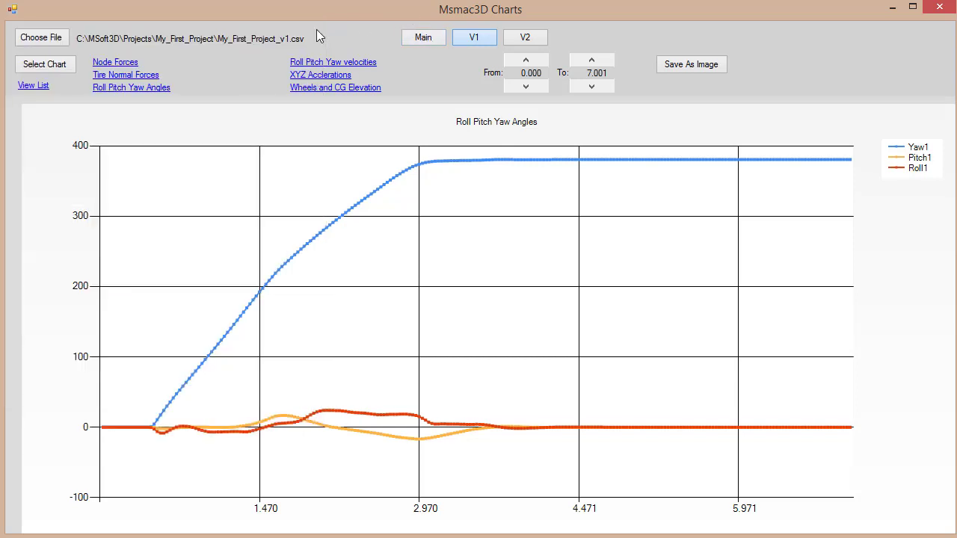
View the main Speed chart, and switch the charts to the vehicle 1 and vehicle 2 data.
{"action": "left_click", "coordinate": [315, 31]}
{"action": "left_click", "coordinate": [428, 38]}
{"action": "left_click", "coordinate": [477, 41]}
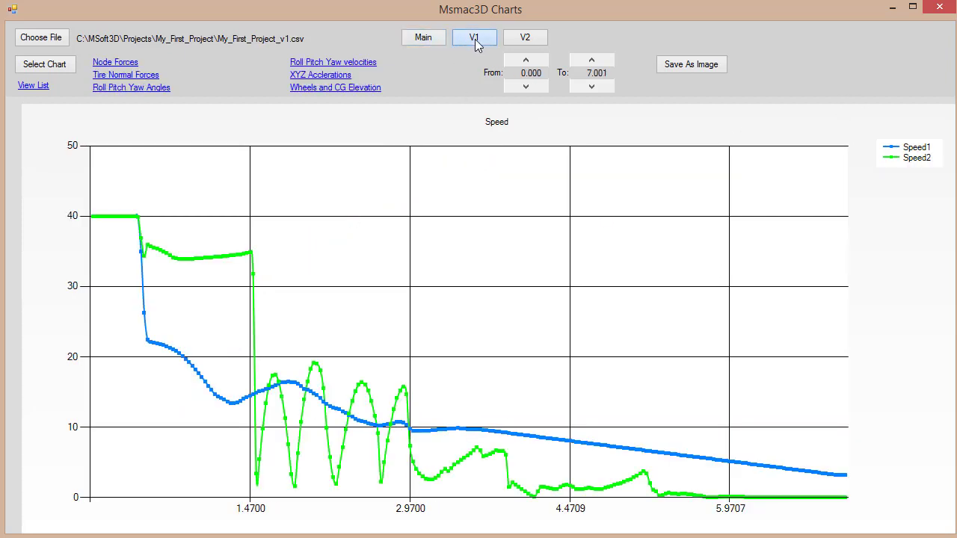
{"action": "left_click", "coordinate": [526, 40]}
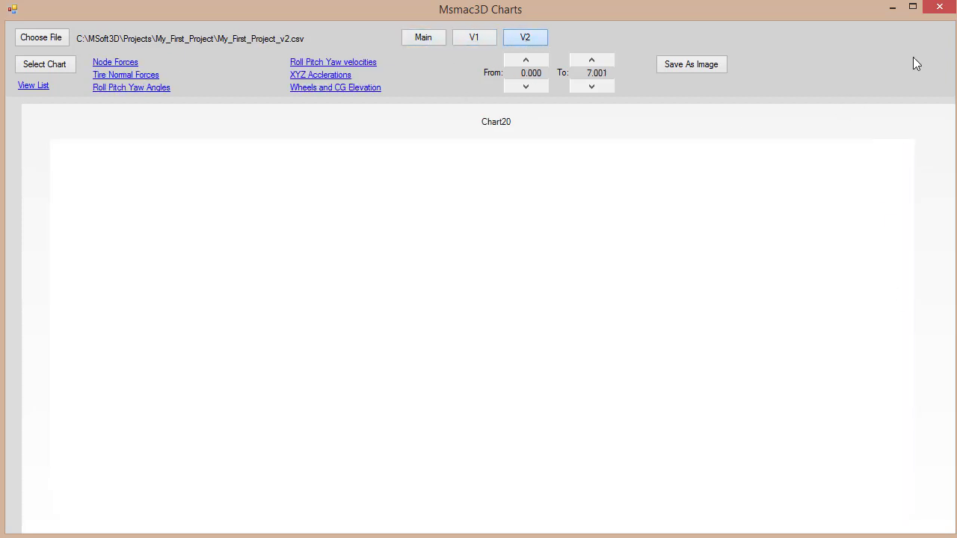
Leave the charts, review the Run Summary output of My_First_Project.si5 down to the Summary Of DeltaVs, and close the output files.
{"action": "left_click", "coordinate": [940, 9]}
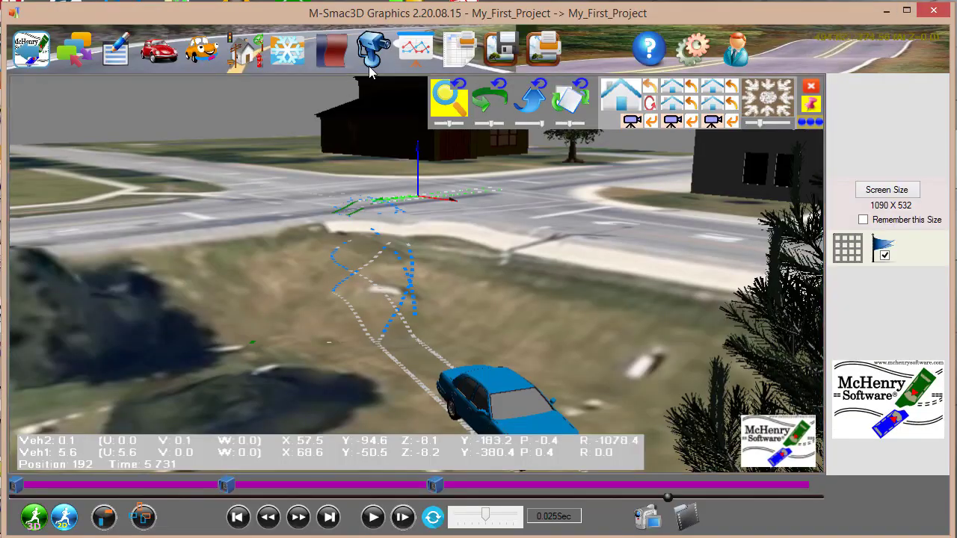
{"action": "left_click", "coordinate": [459, 48]}
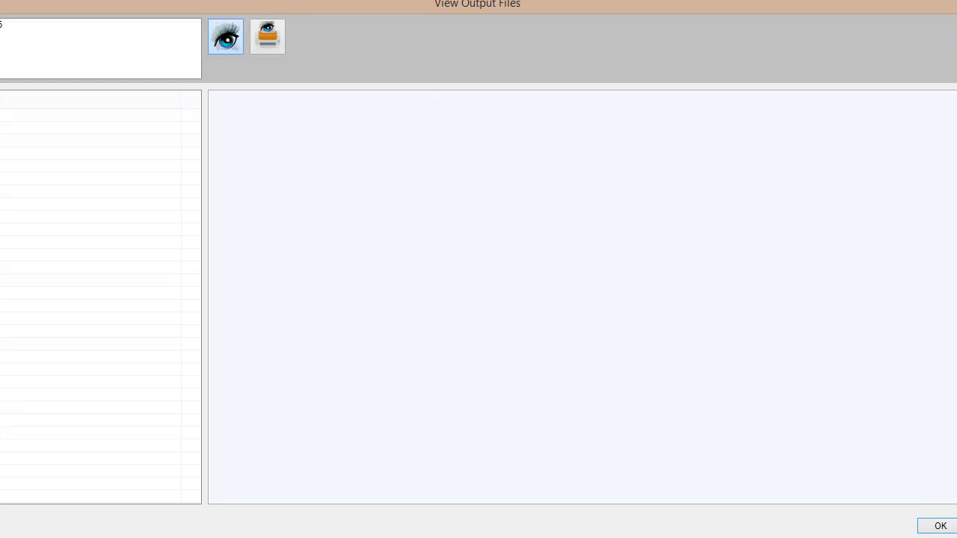
{"action": "left_click", "coordinate": [57, 32]}
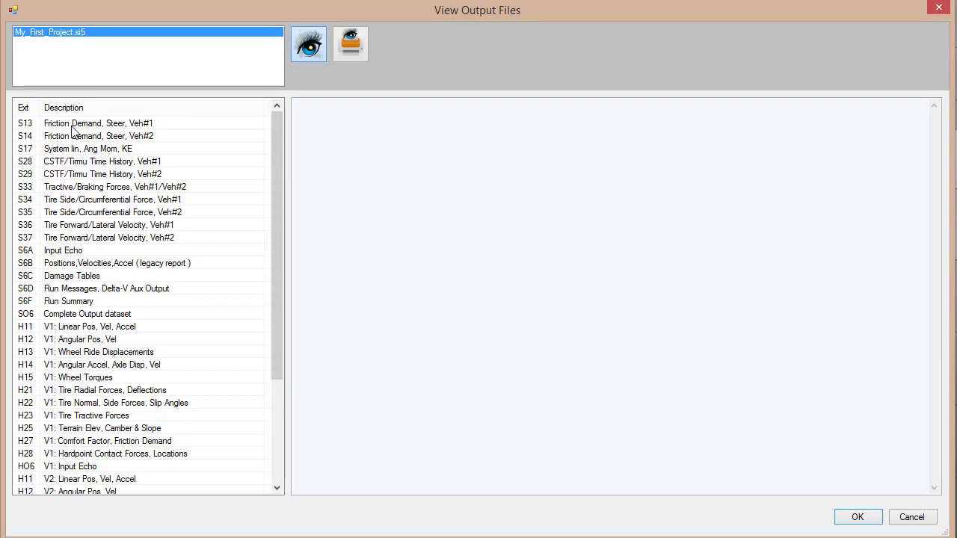
{"action": "left_click_drag", "start_coordinate": [280, 128], "coordinate": [296, 190]}
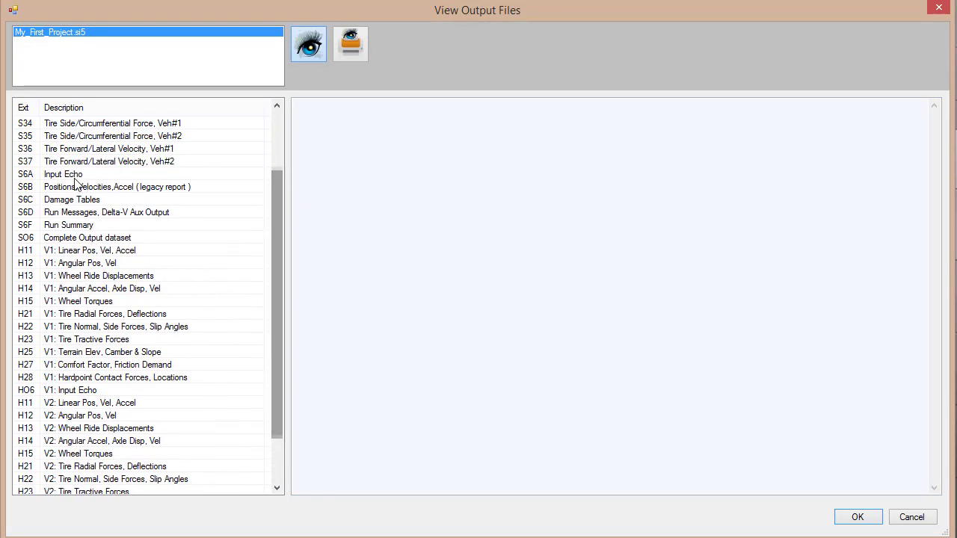
{"action": "left_click", "coordinate": [69, 226]}
{"action": "left_click_drag", "start_coordinate": [933, 133], "coordinate": [933, 426]}
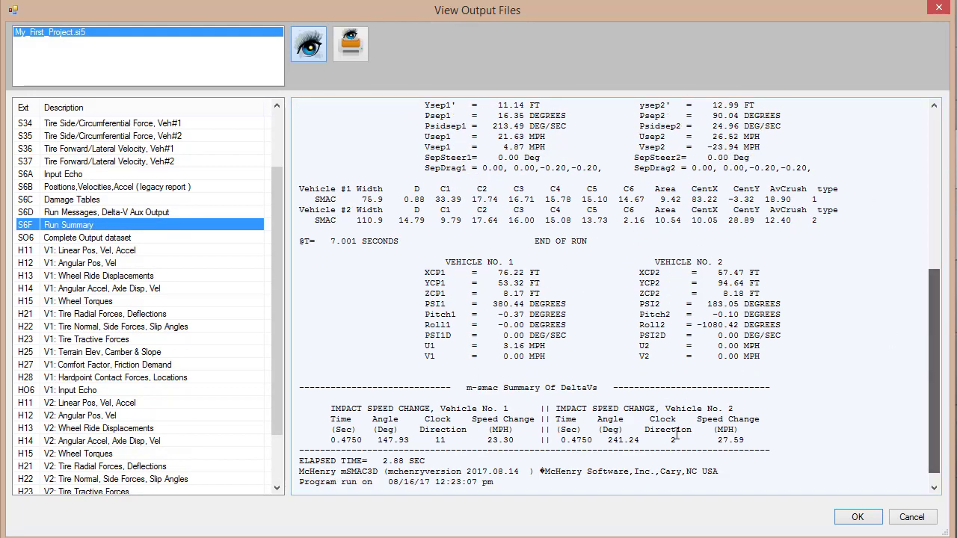
{"action": "left_click", "coordinate": [909, 518]}
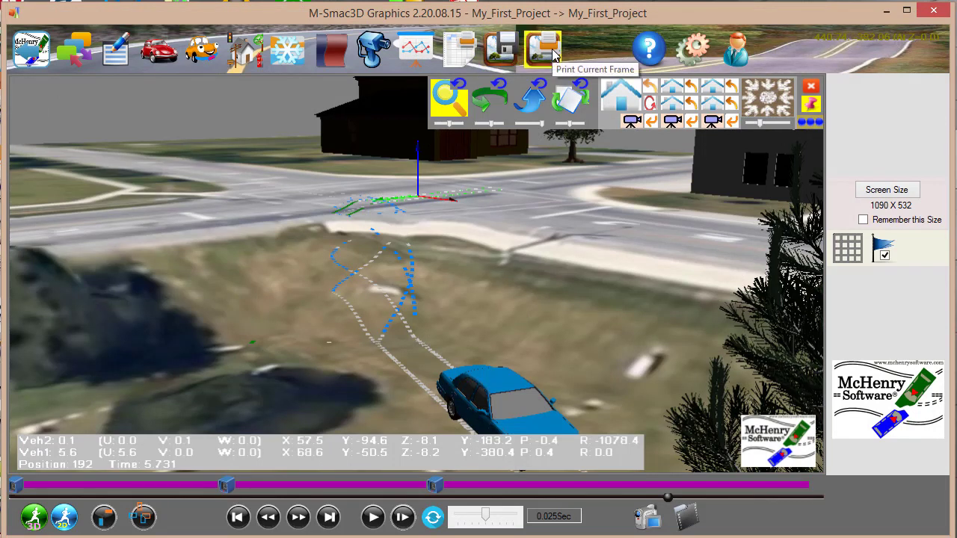
Look through the available help documents and help movies without opening any.
{"action": "left_click", "coordinate": [641, 49]}
{"action": "mouse_move", "coordinate": [668, 101]}
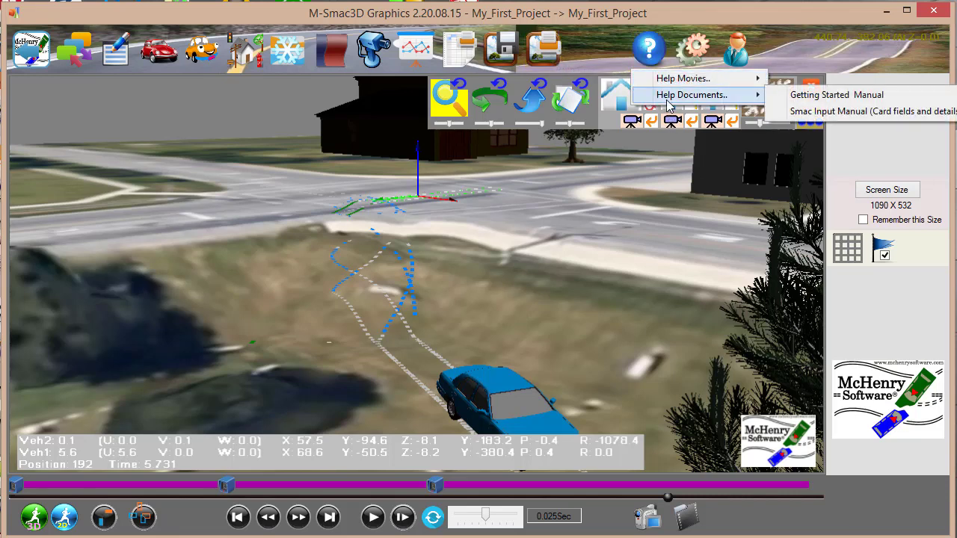
{"action": "mouse_move", "coordinate": [688, 83]}
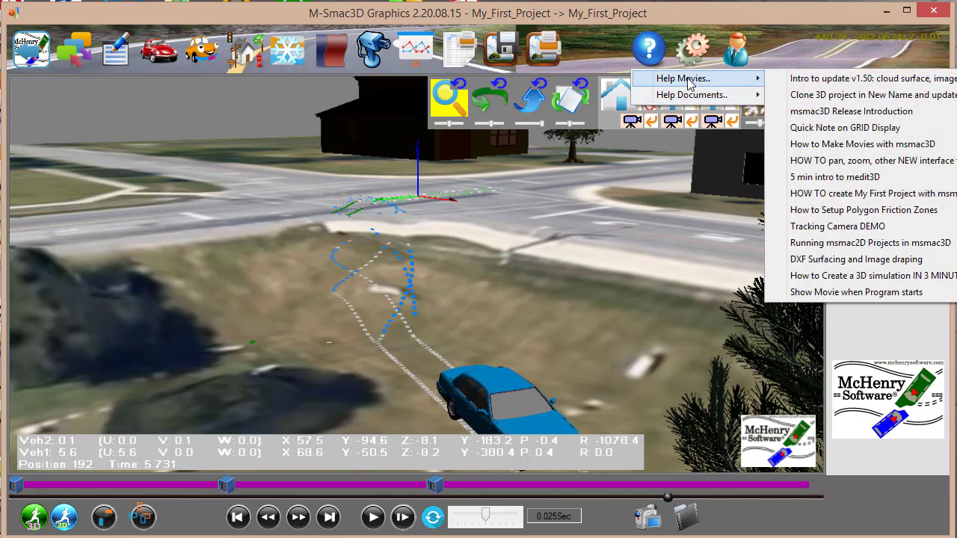
{"action": "left_click", "coordinate": [594, 35]}
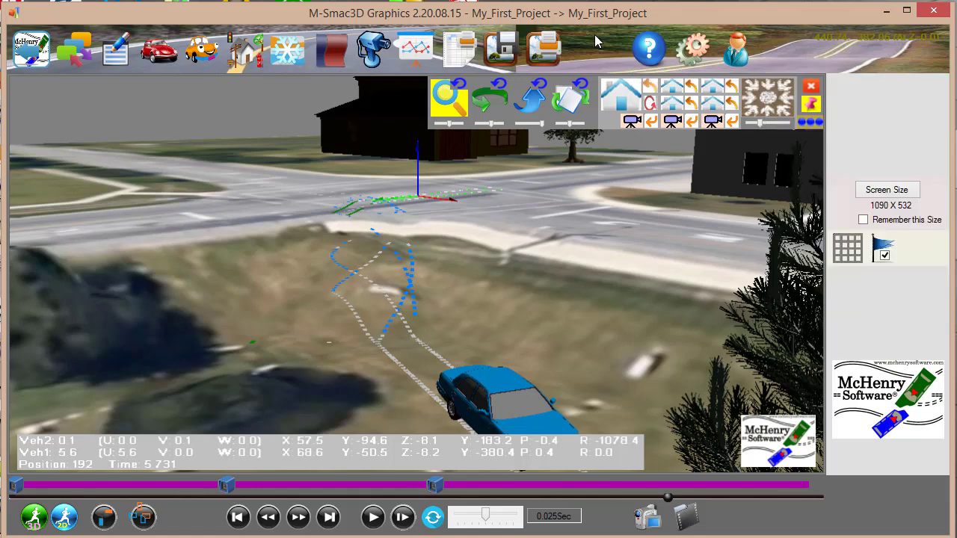
Review the Display, Ground, General, Light and Misc. settings without changing any, and view the program's About information.
{"action": "left_click", "coordinate": [694, 49]}
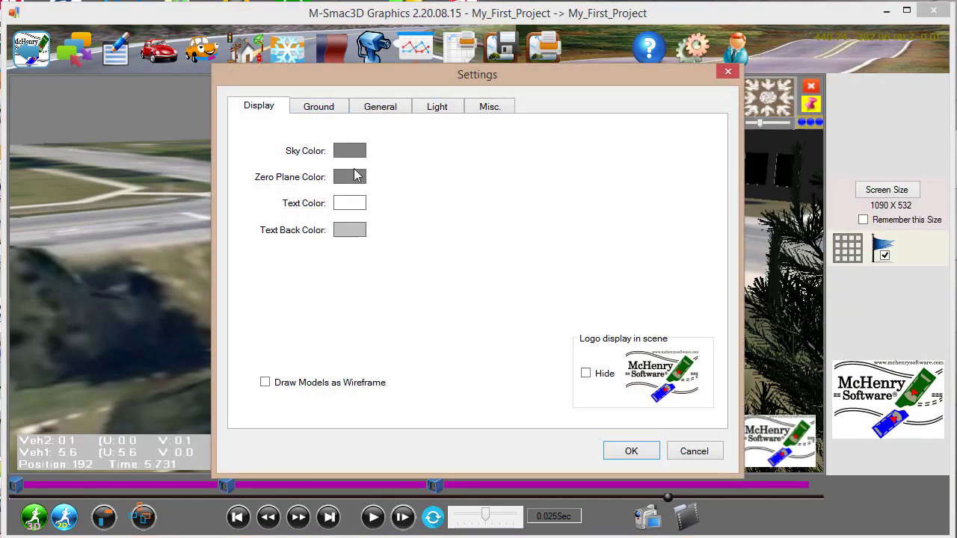
{"action": "left_click", "coordinate": [307, 109]}
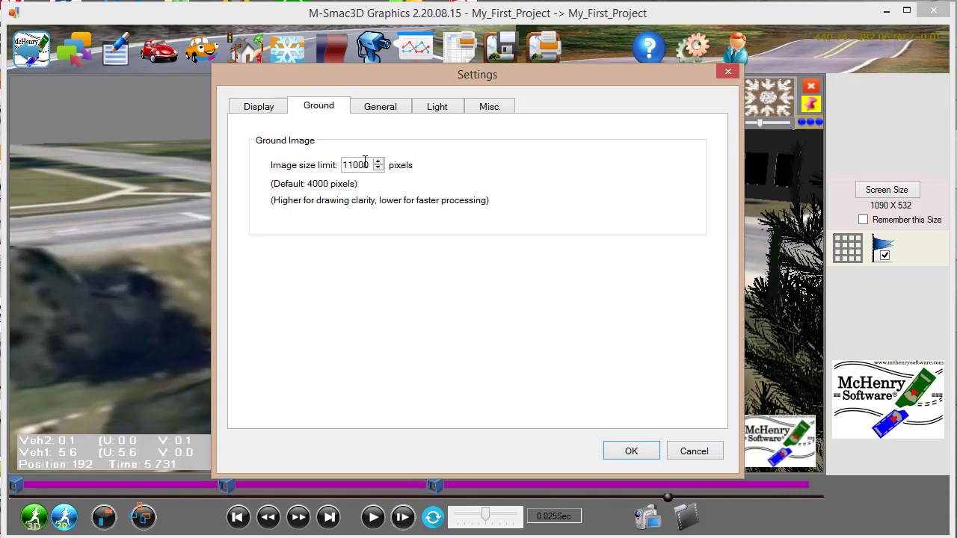
{"action": "left_click", "coordinate": [376, 110]}
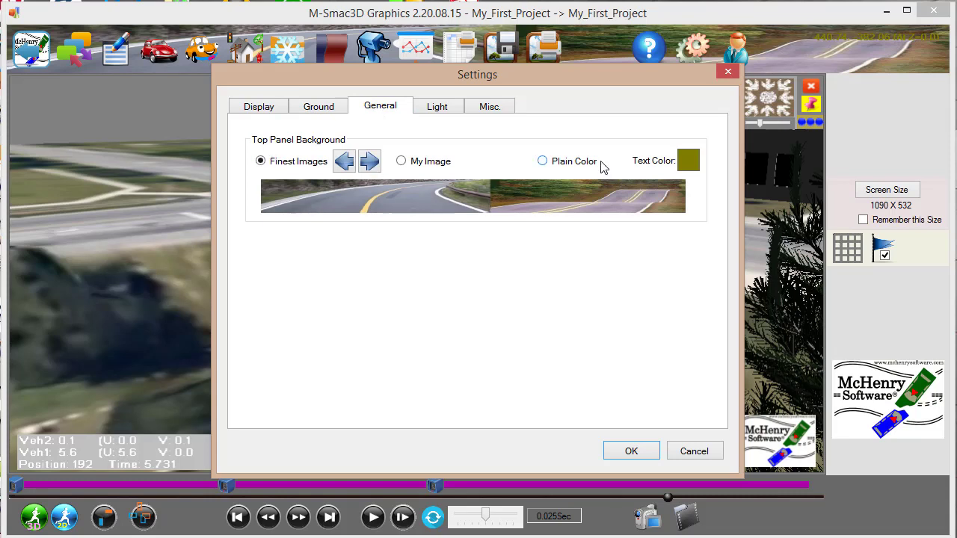
{"action": "left_click", "coordinate": [438, 108]}
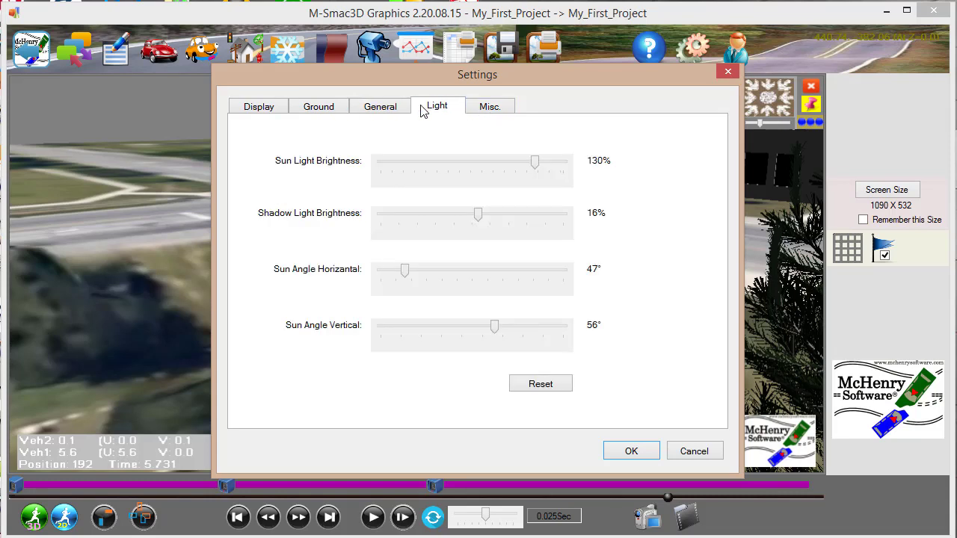
{"action": "left_click", "coordinate": [488, 110]}
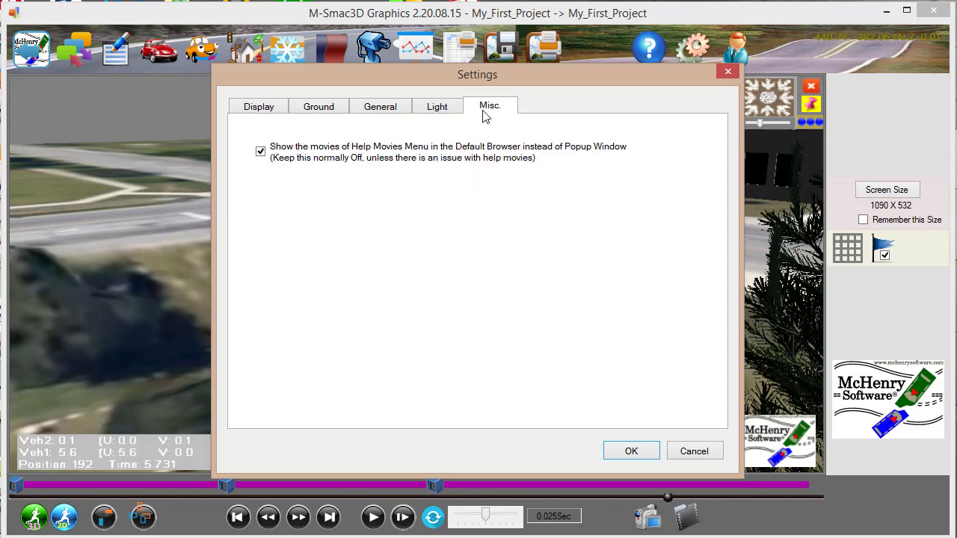
{"action": "left_click", "coordinate": [329, 111]}
{"action": "left_click", "coordinate": [268, 107]}
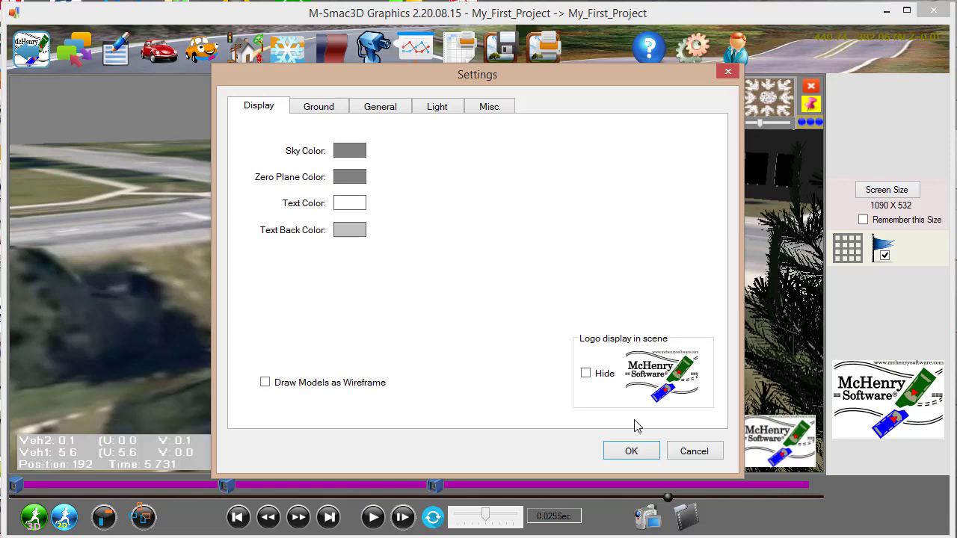
{"action": "left_click", "coordinate": [713, 453]}
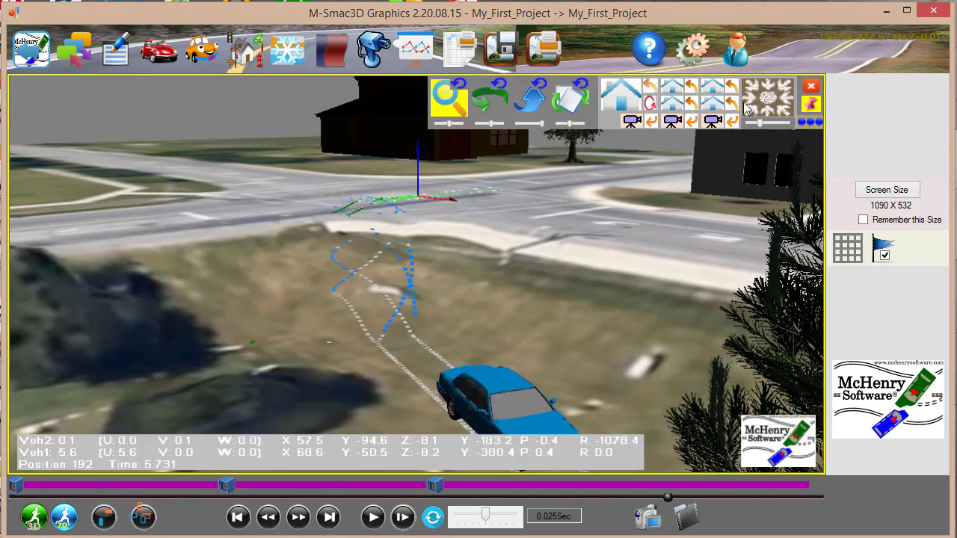
{"action": "left_click", "coordinate": [732, 46]}
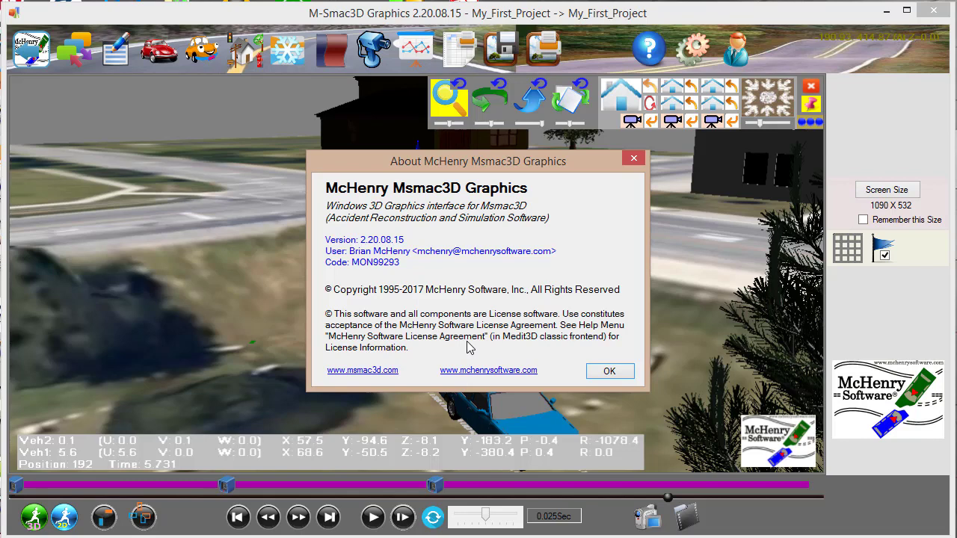
{"action": "left_click", "coordinate": [619, 373]}
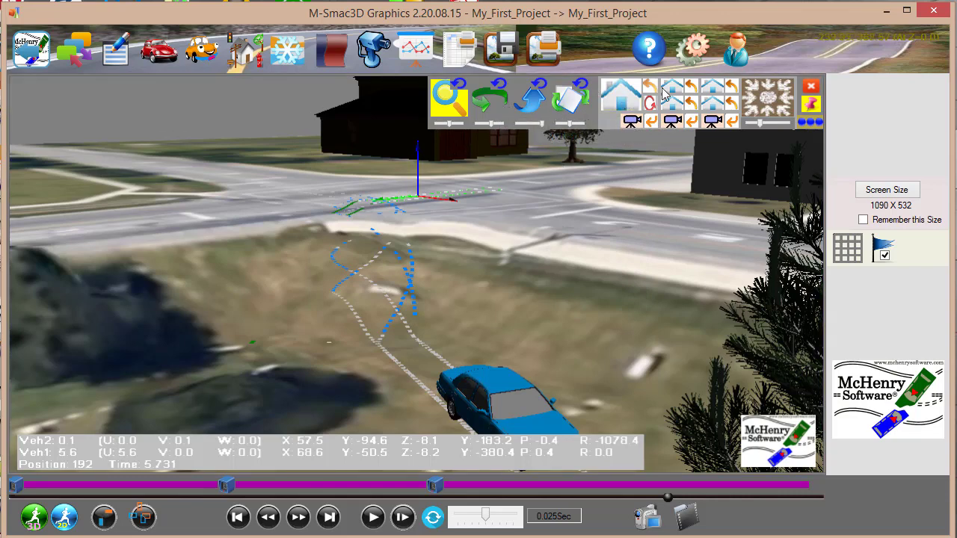
View the scene from the main home view and the four other saved home views, ending with the overhead view.
{"action": "left_click", "coordinate": [633, 101]}
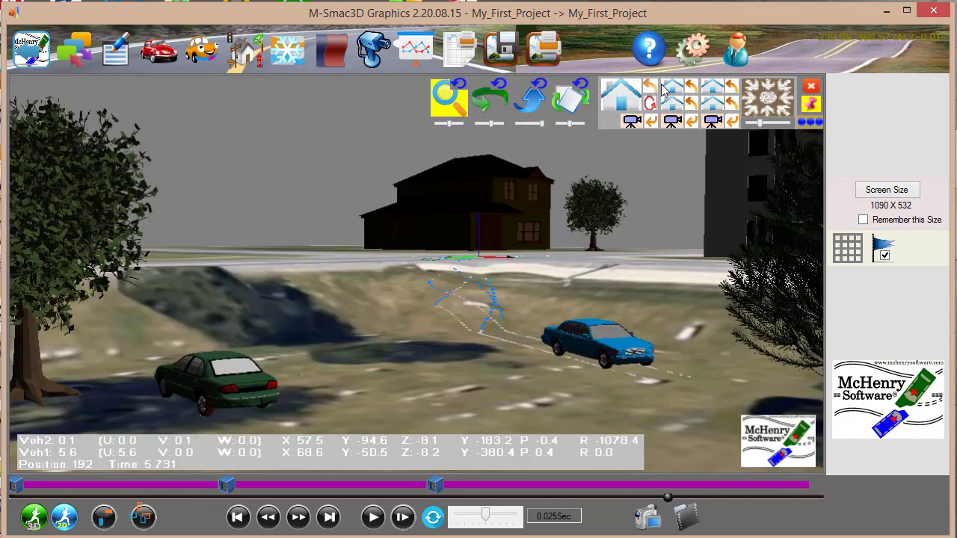
{"action": "left_click", "coordinate": [671, 88]}
{"action": "left_click", "coordinate": [715, 90]}
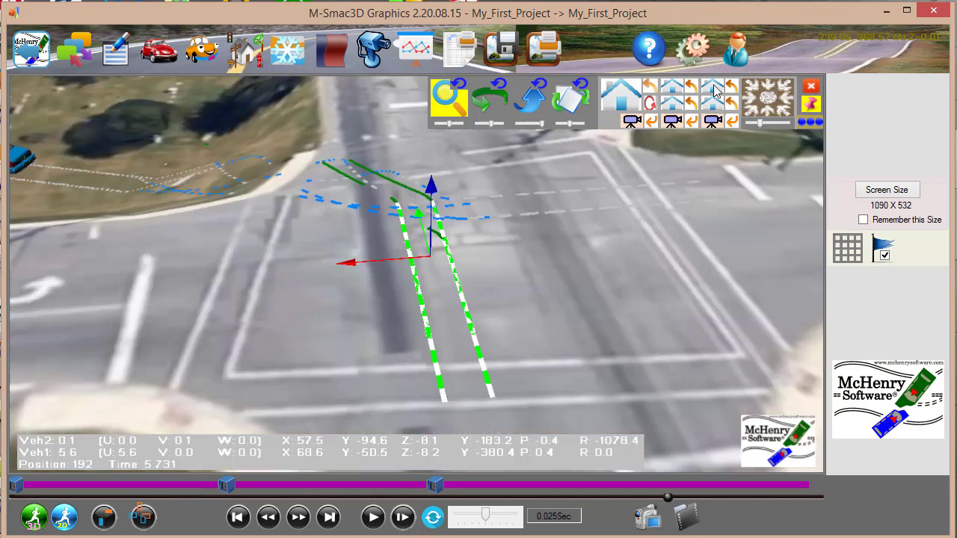
{"action": "left_click", "coordinate": [676, 102]}
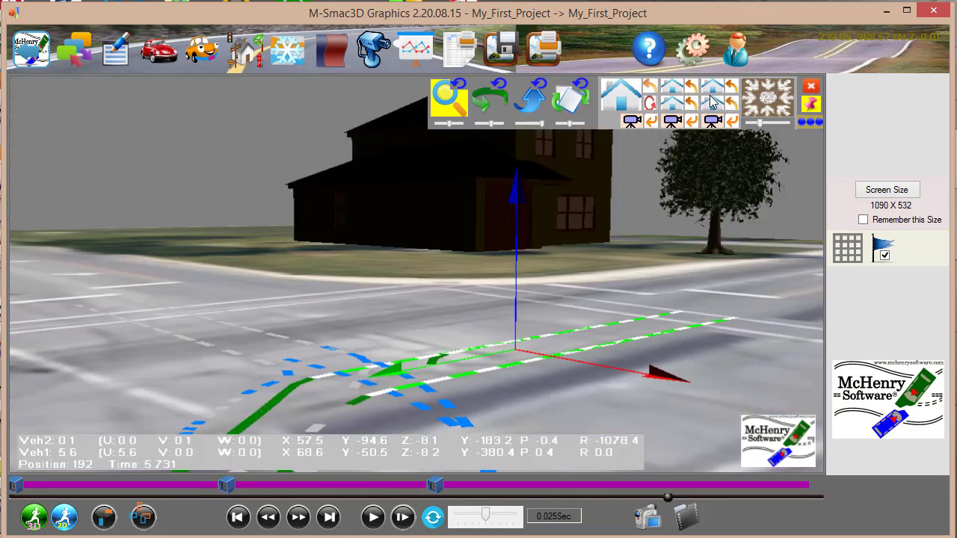
{"action": "left_click", "coordinate": [714, 101]}
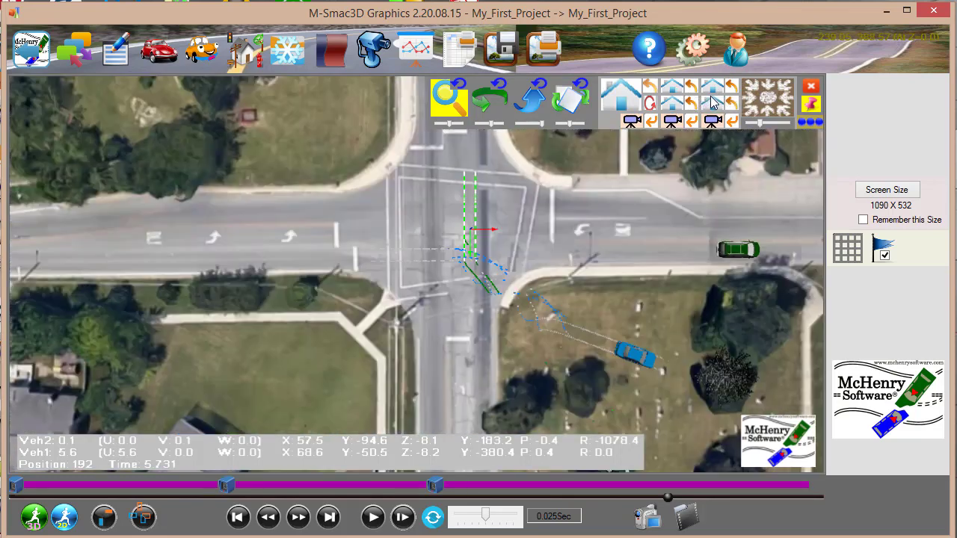
View the scene from several preset directions around the intersection, ending with an elevated corner view brought slightly closer.
{"action": "left_click", "coordinate": [769, 114]}
{"action": "left_click", "coordinate": [748, 97]}
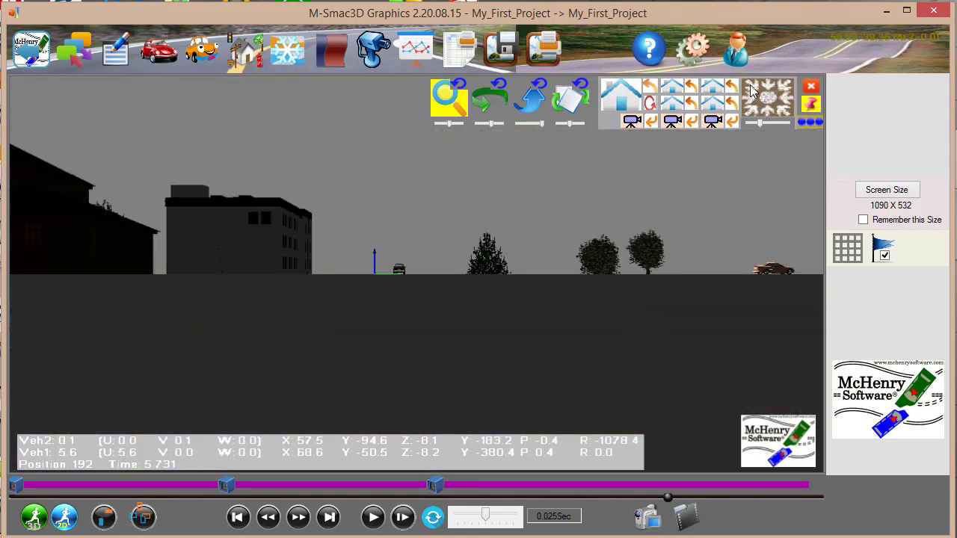
{"action": "left_click", "coordinate": [752, 90]}
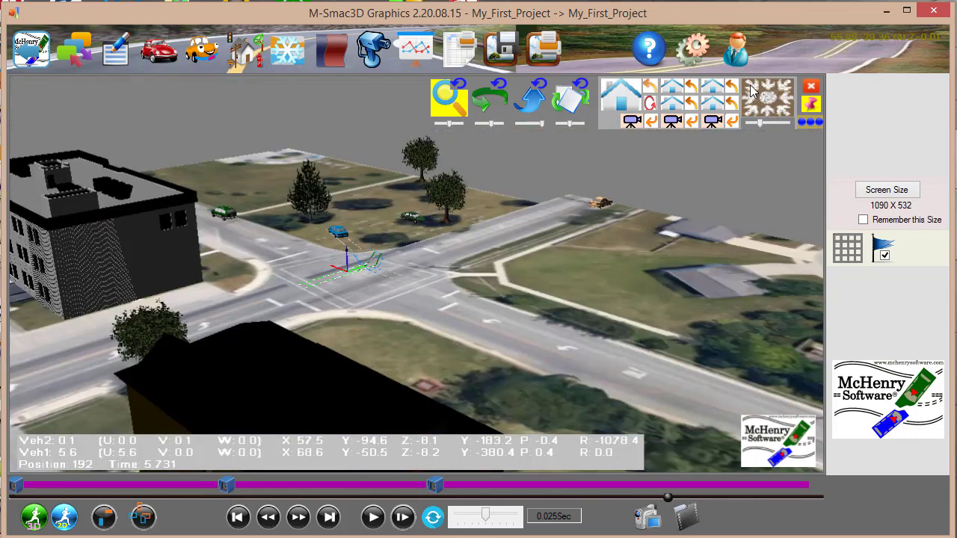
{"action": "left_click", "coordinate": [784, 116]}
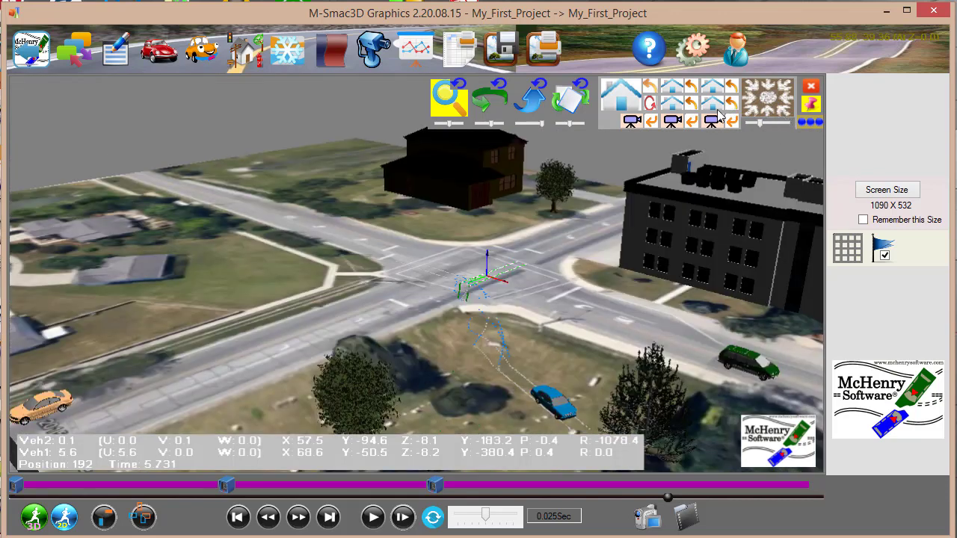
{"action": "mouse_move", "coordinate": [760, 125]}
{"action": "left_mouse_down"}
{"action": "mouse_move", "coordinate": [783, 128]}
{"action": "mouse_move", "coordinate": [761, 129]}
{"action": "left_mouse_up"}
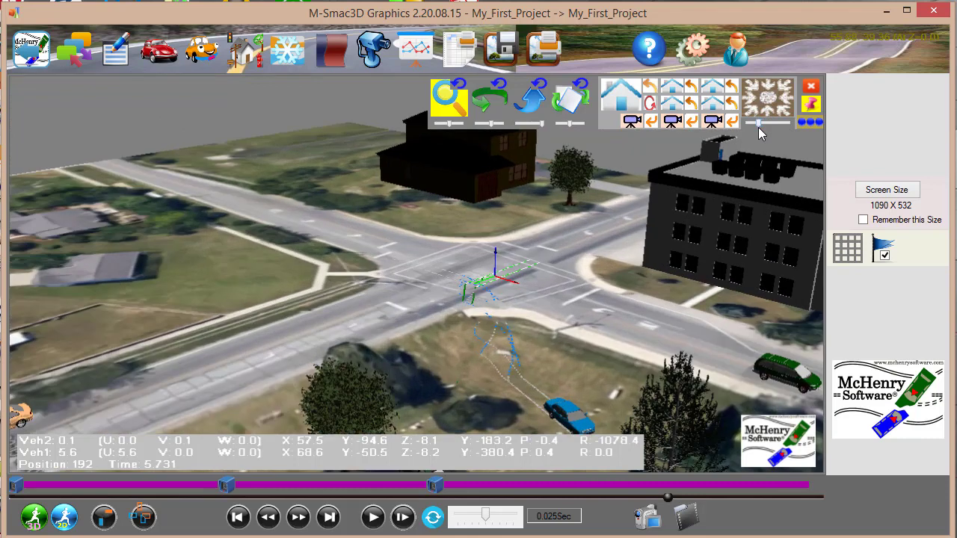
{"action": "left_click", "coordinate": [803, 124]}
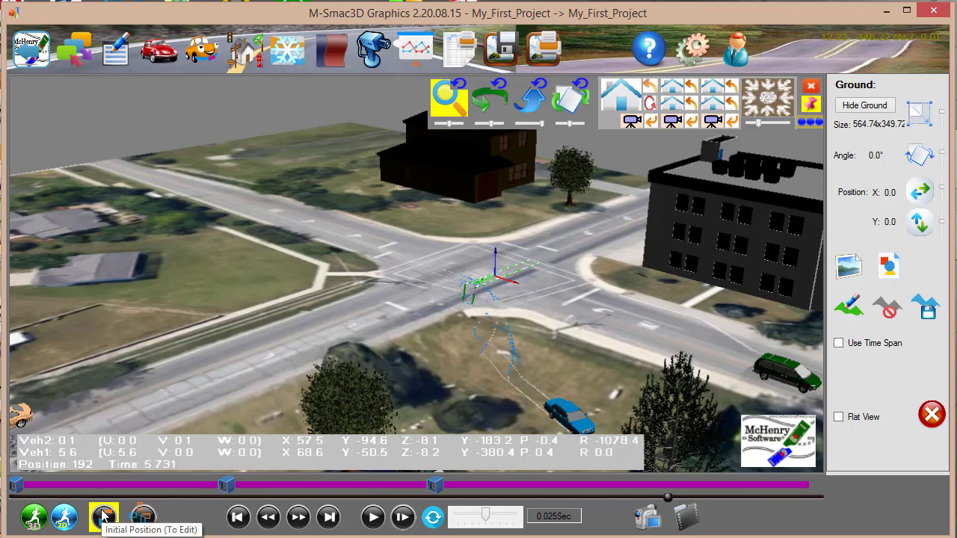
Move the simulation to its first position and its last position, and step it back to position 229.
{"action": "left_click", "coordinate": [237, 518]}
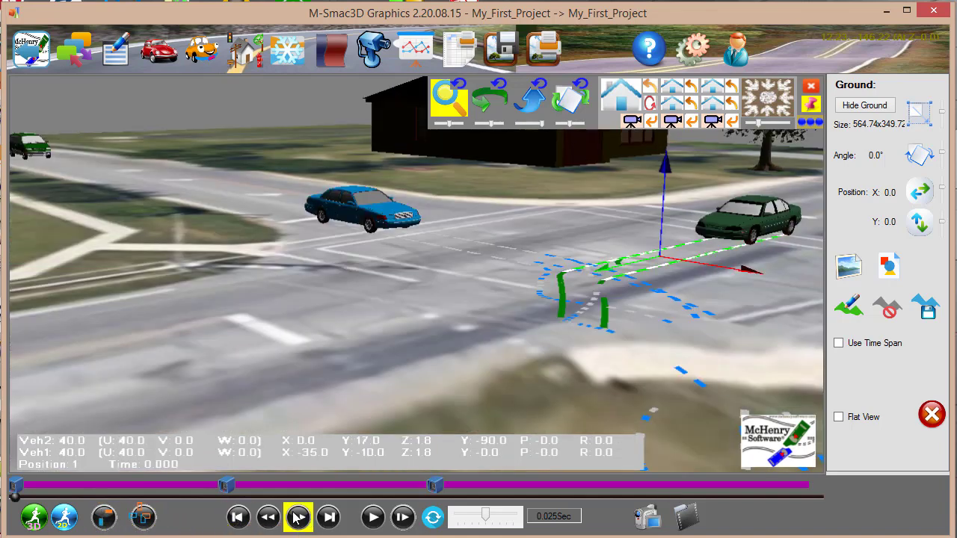
{"action": "left_click", "coordinate": [329, 518]}
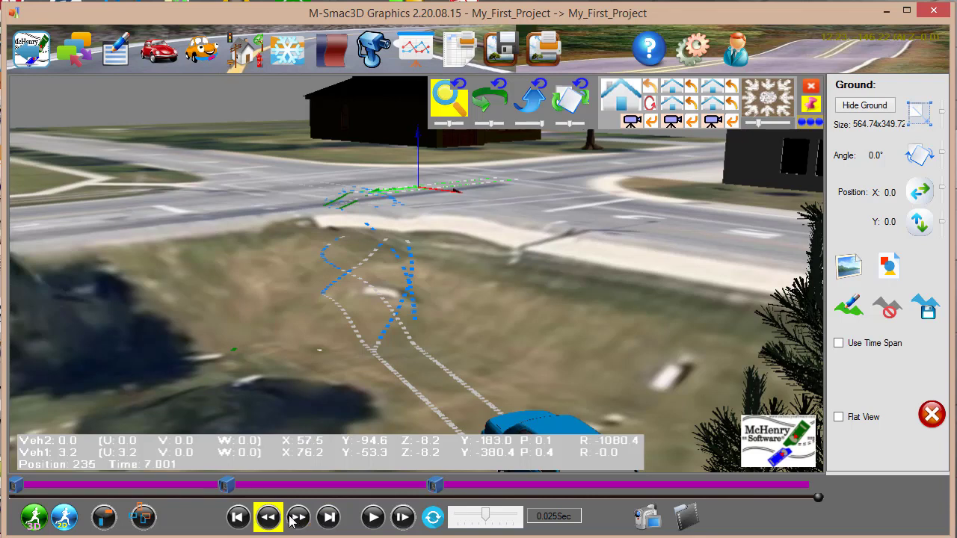
{"action": "left_click", "coordinate": [266, 517]}
{"action": "left_click", "coordinate": [267, 517]}
{"action": "left_click", "coordinate": [267, 517]}
{"action": "left_click", "coordinate": [266, 517]}
{"action": "left_click", "coordinate": [267, 517]}
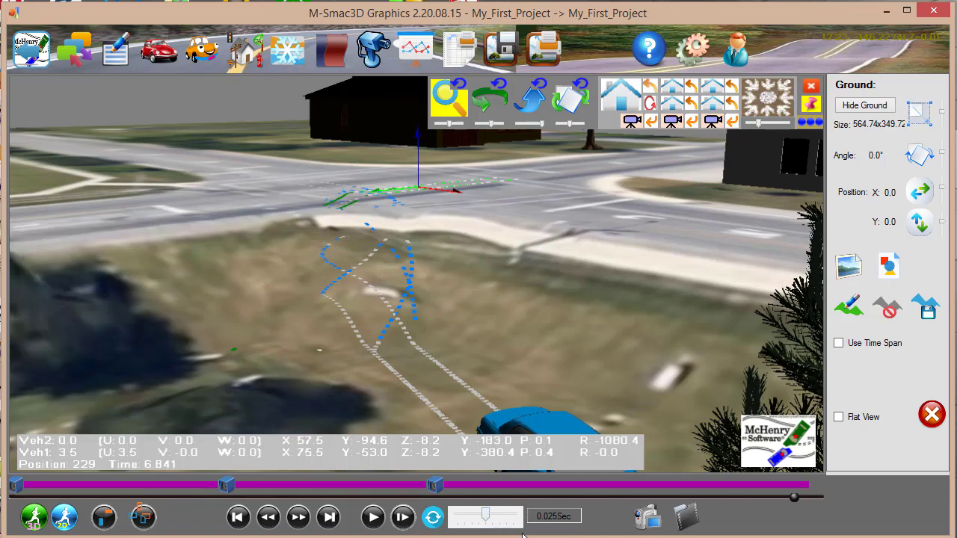
Write the movie's Clip portion as bitmap frames to C:\MSoft3D\Movies\Bmps, with existing files set to Delete.
{"action": "scroll", "coordinate": [527, 290], "scroll_direction": "down", "scroll_amount": 5}
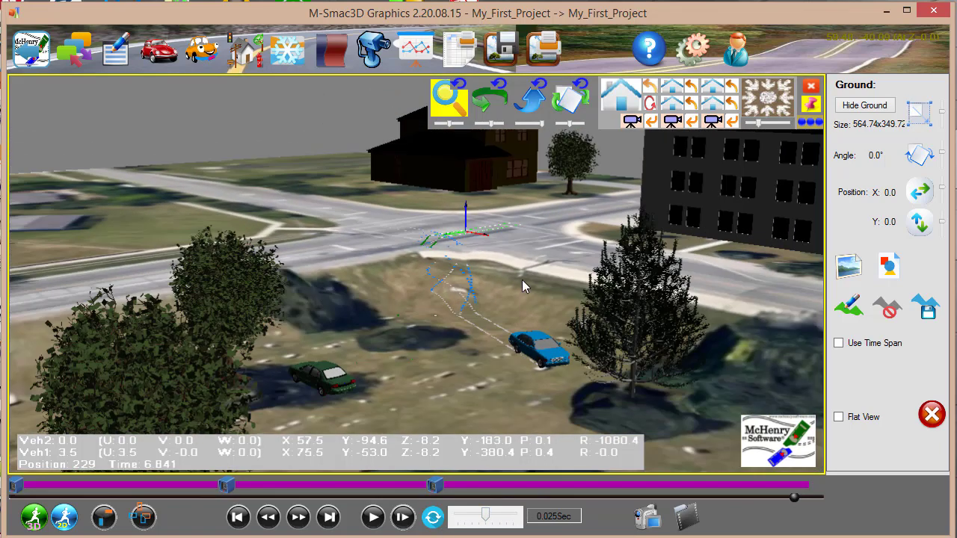
{"action": "left_click_drag", "start_coordinate": [522, 280], "coordinate": [479, 271]}
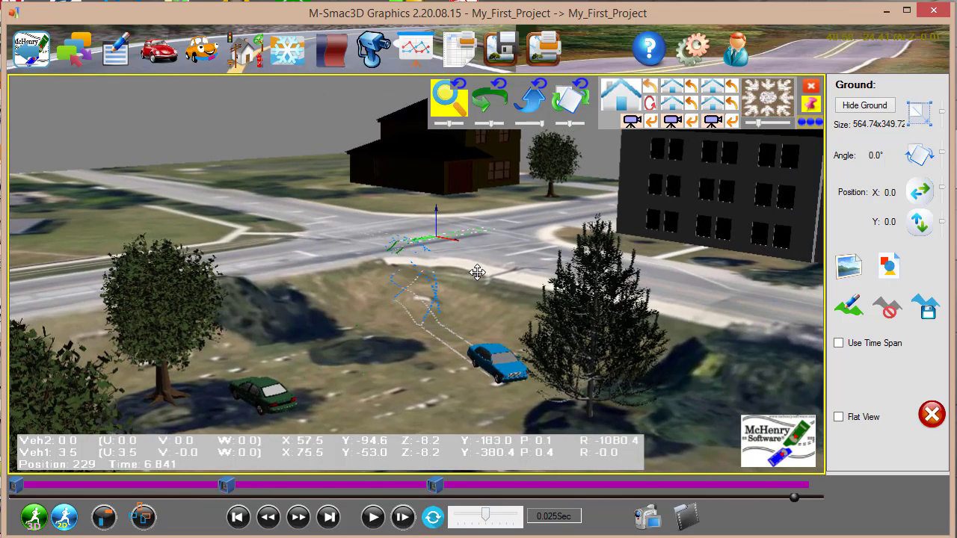
{"action": "left_click", "coordinate": [644, 517]}
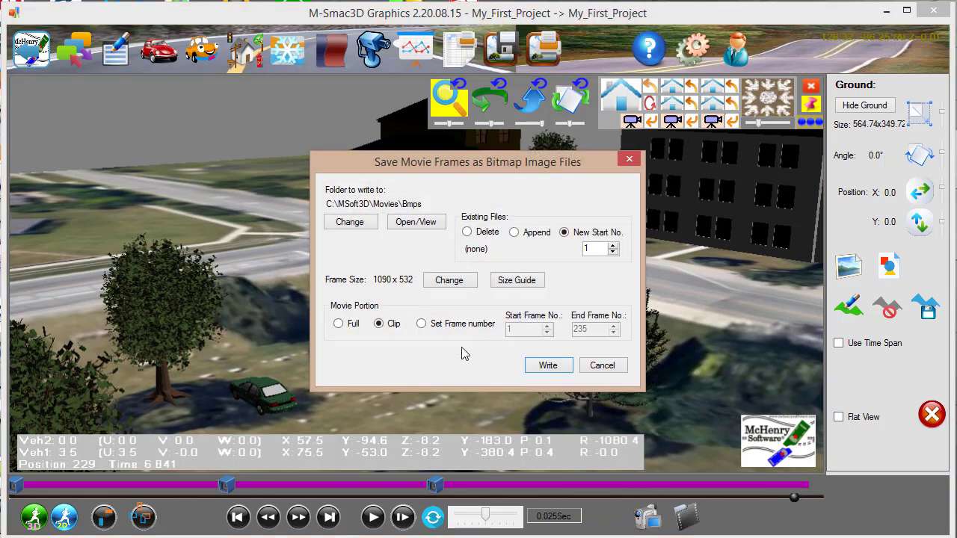
{"action": "left_click", "coordinate": [468, 232]}
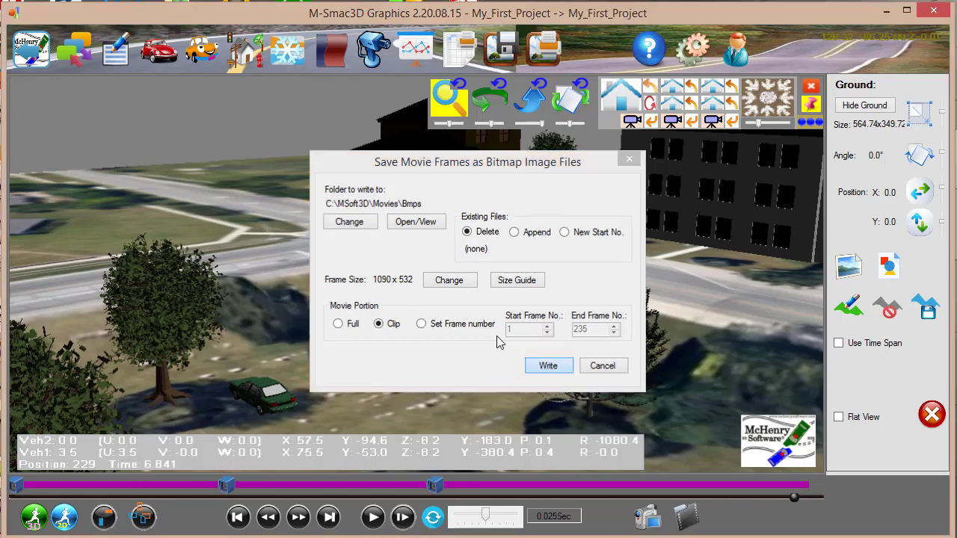
{"action": "left_click", "coordinate": [548, 365]}
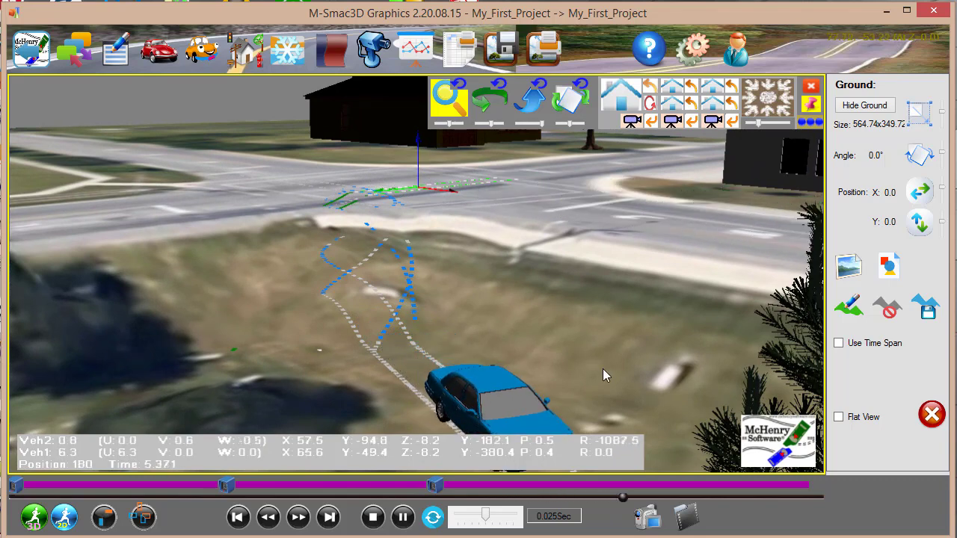
Write a movie from the bitmap images in C:\MSoft3D\Movies\Bmps, saving it as the mpg file "my first" in the movies folder.
{"action": "left_click", "coordinate": [687, 517]}
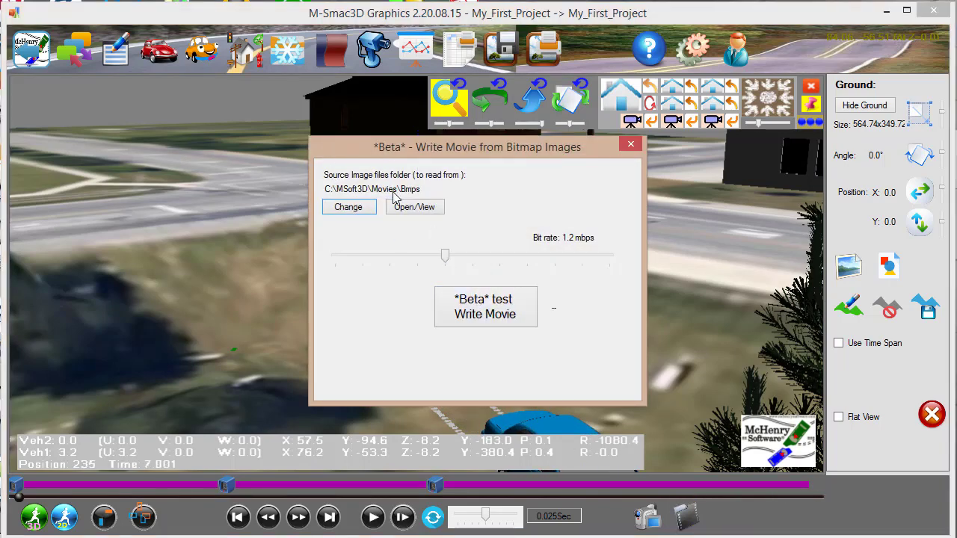
{"action": "left_click", "coordinate": [474, 312]}
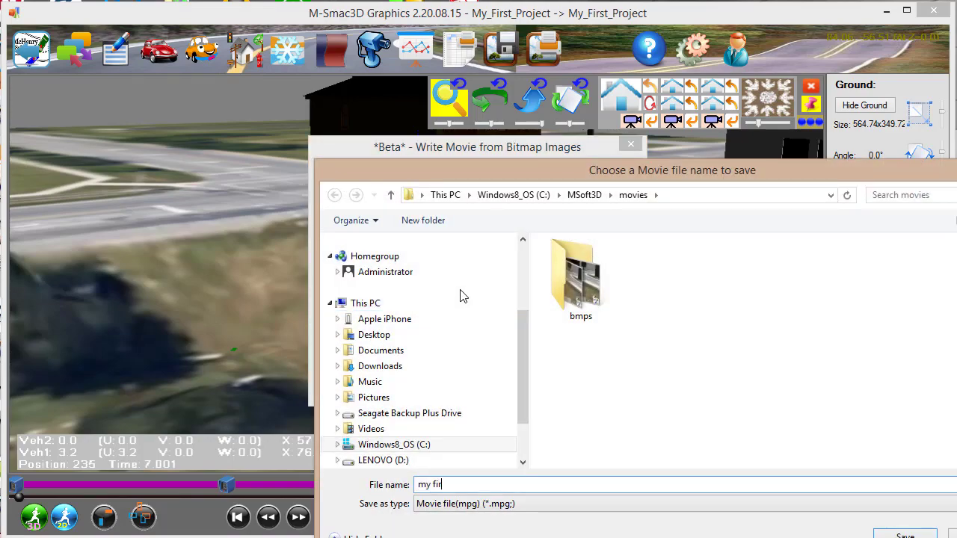
{"action": "key", "text": "Return"}
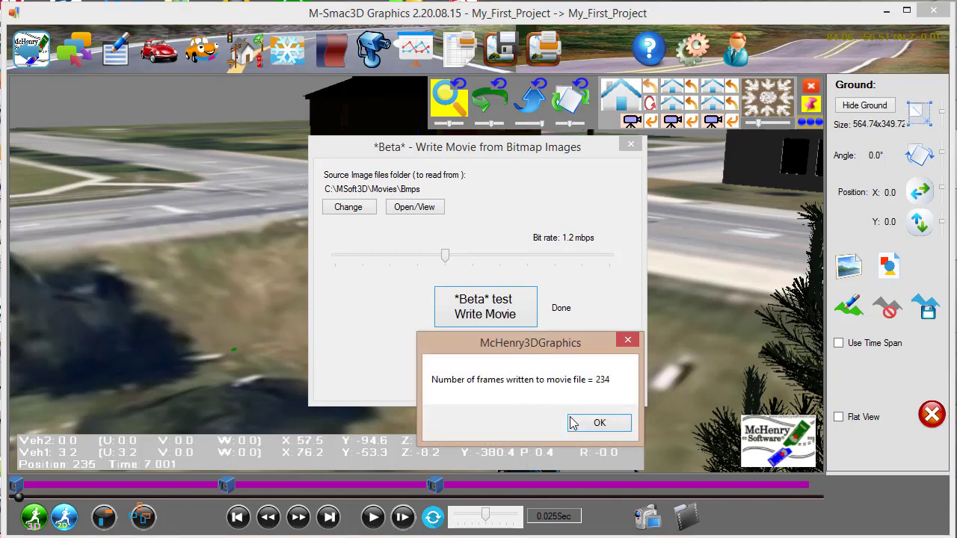
{"action": "left_click", "coordinate": [579, 417]}
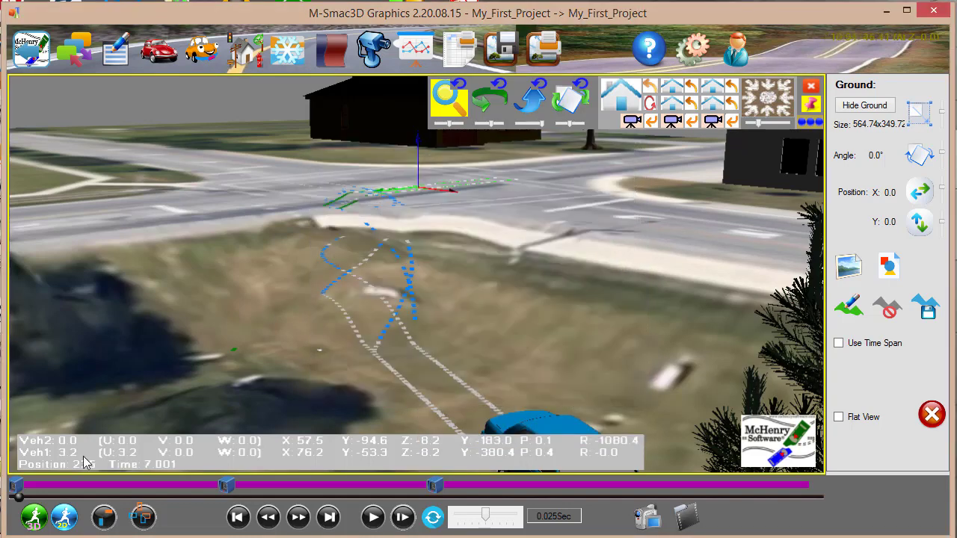
{"action": "left_click", "coordinate": [630, 145]}
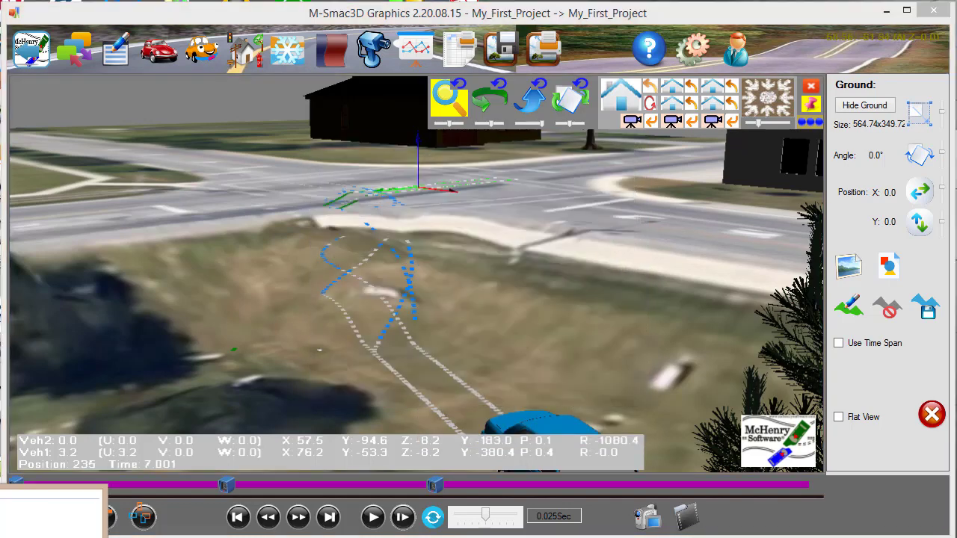
Switch to File Explorer's movies folder and play my first.mpg, placing the player window so the whole video is in view.
{"action": "left_click", "coordinate": [15, 517]}
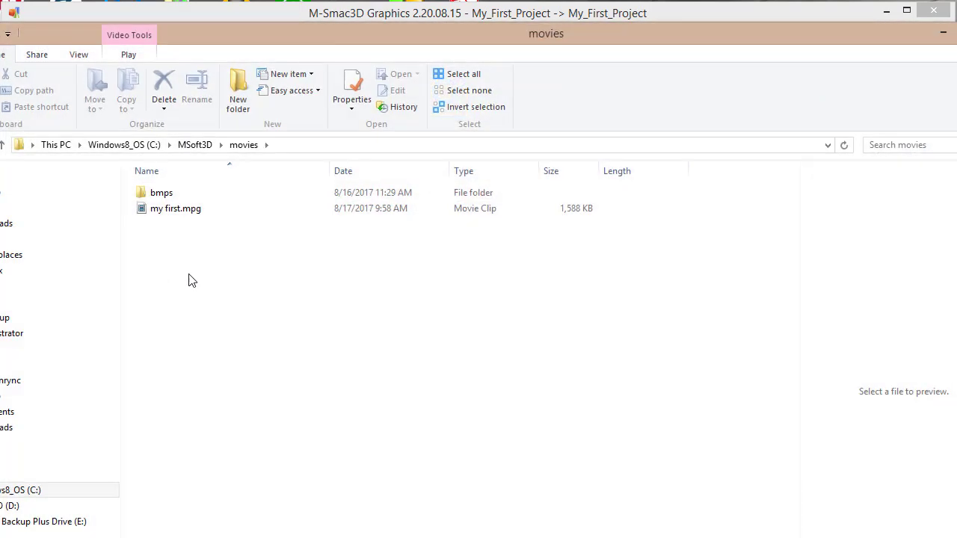
{"action": "left_click_drag", "start_coordinate": [174, 30], "coordinate": [256, 16]}
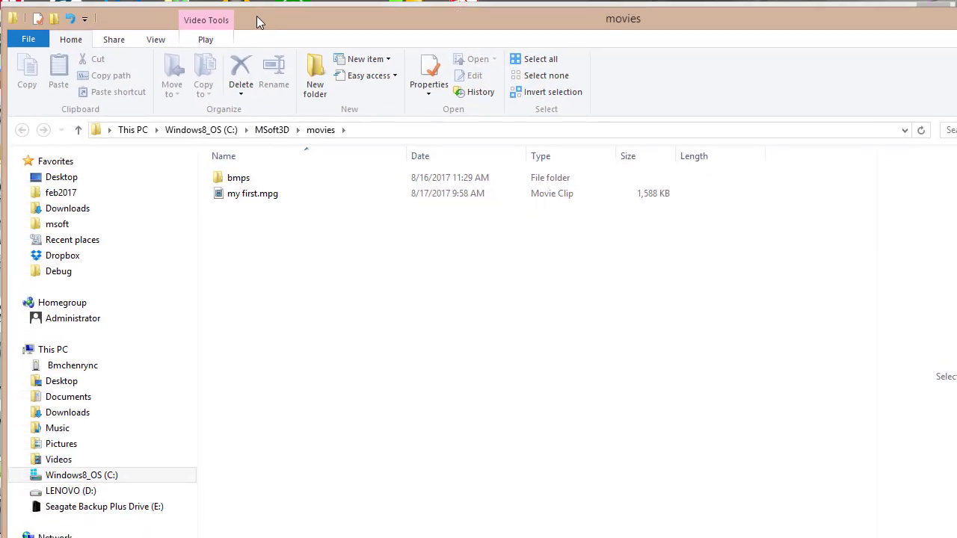
{"action": "double_click", "coordinate": [262, 196]}
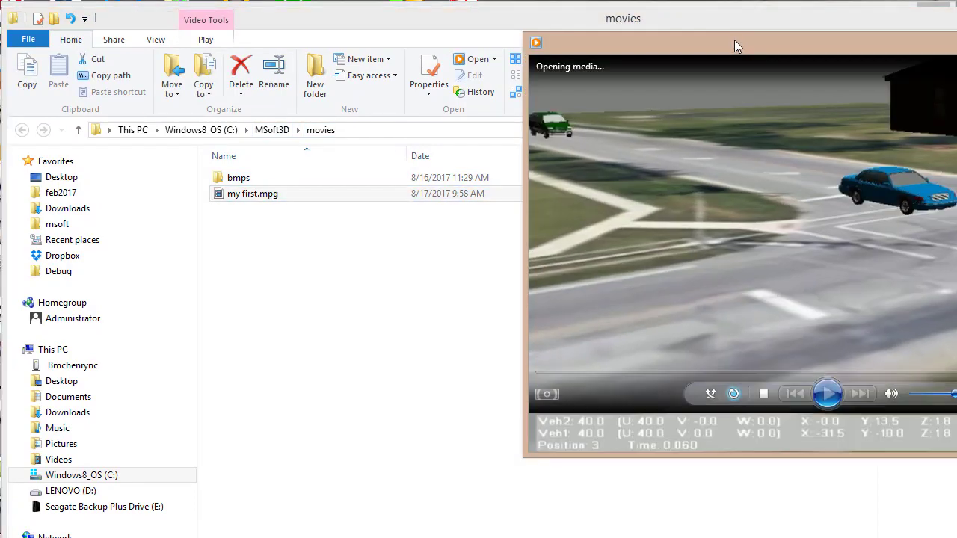
{"action": "left_click_drag", "start_coordinate": [734, 40], "coordinate": [307, 77]}
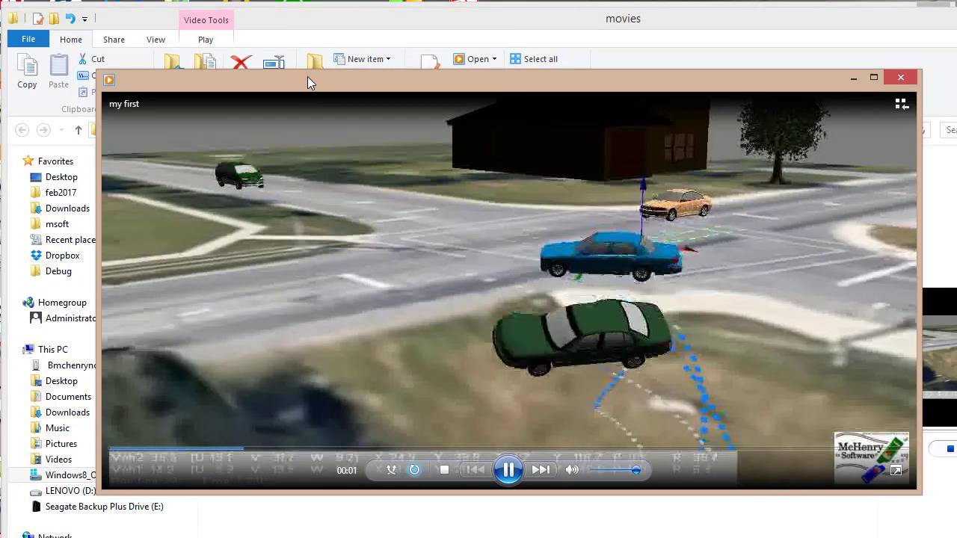